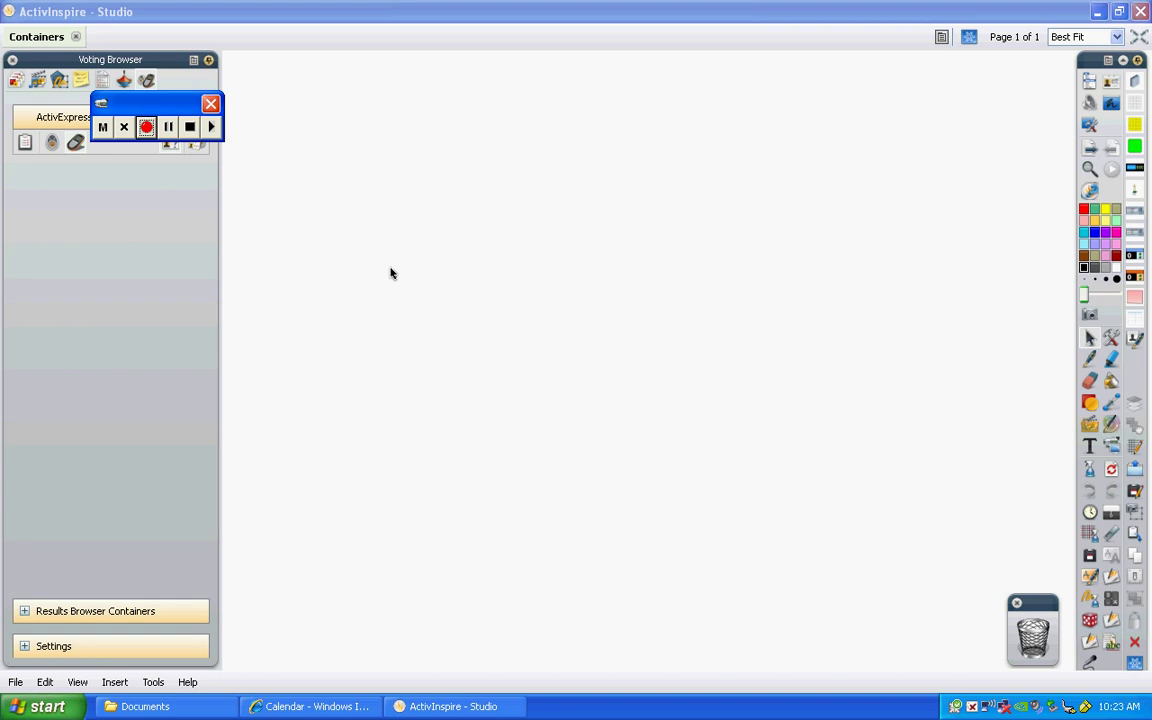
- Draw a red rounded rectangle on the left and a yellow rounded rectangle on the right
drag(172, 100, 274, 10)
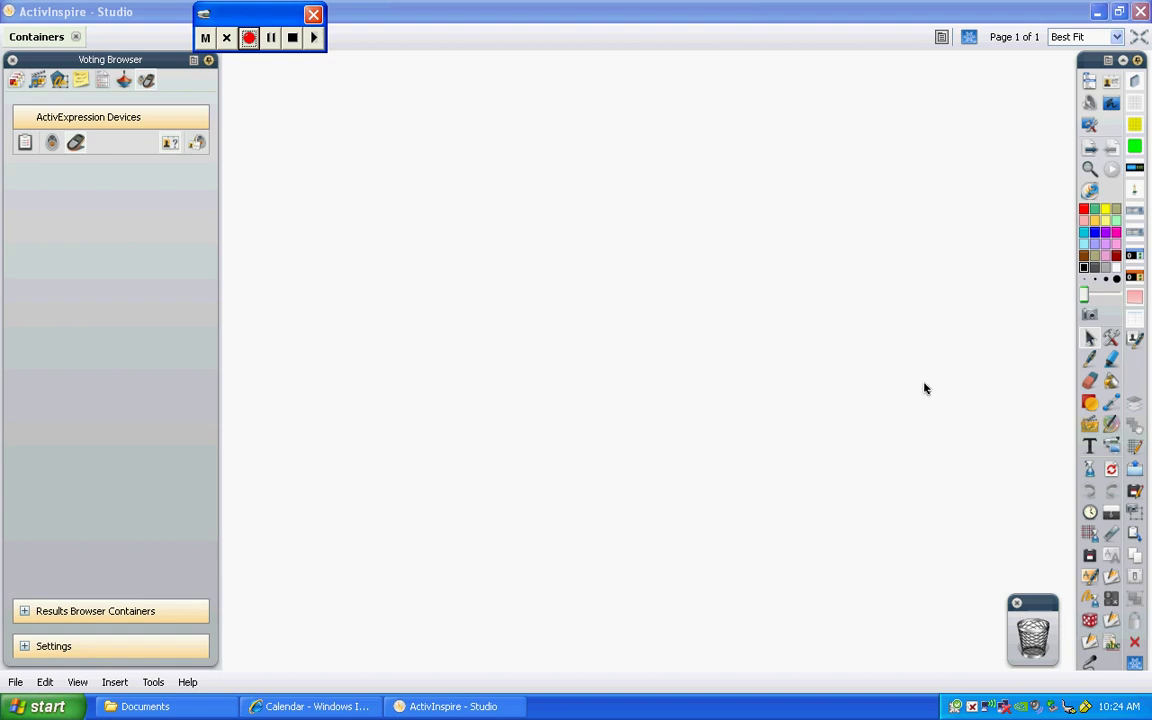
click(1090, 406)
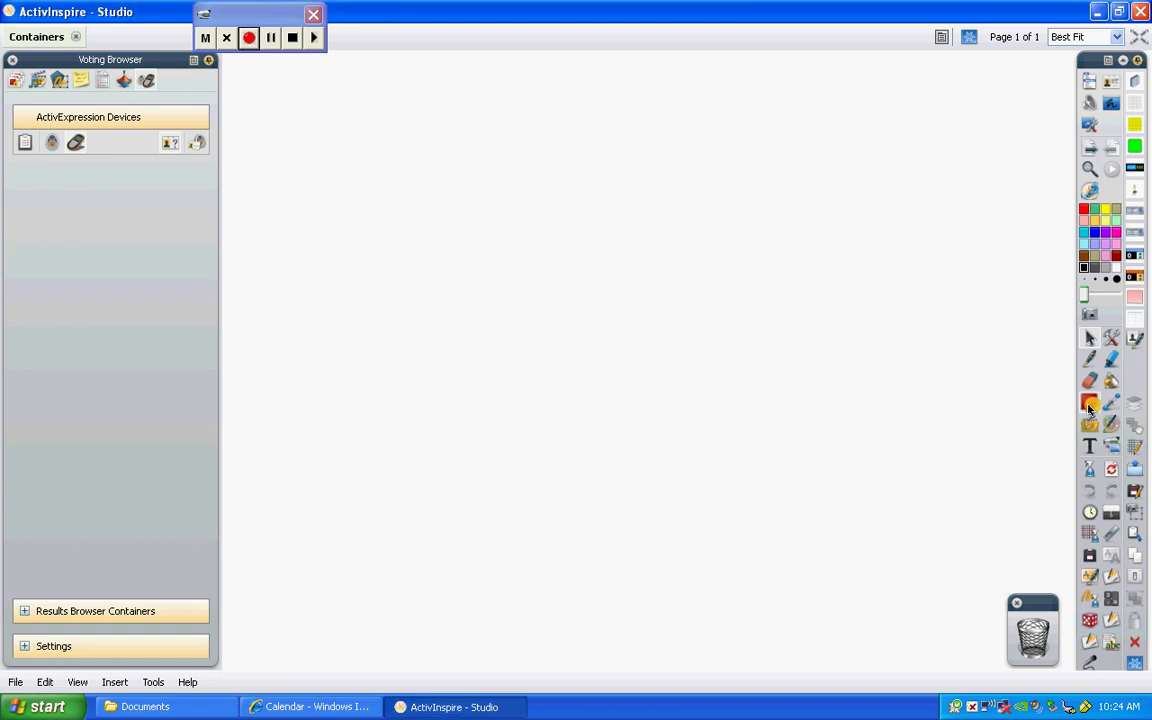
click(1090, 406)
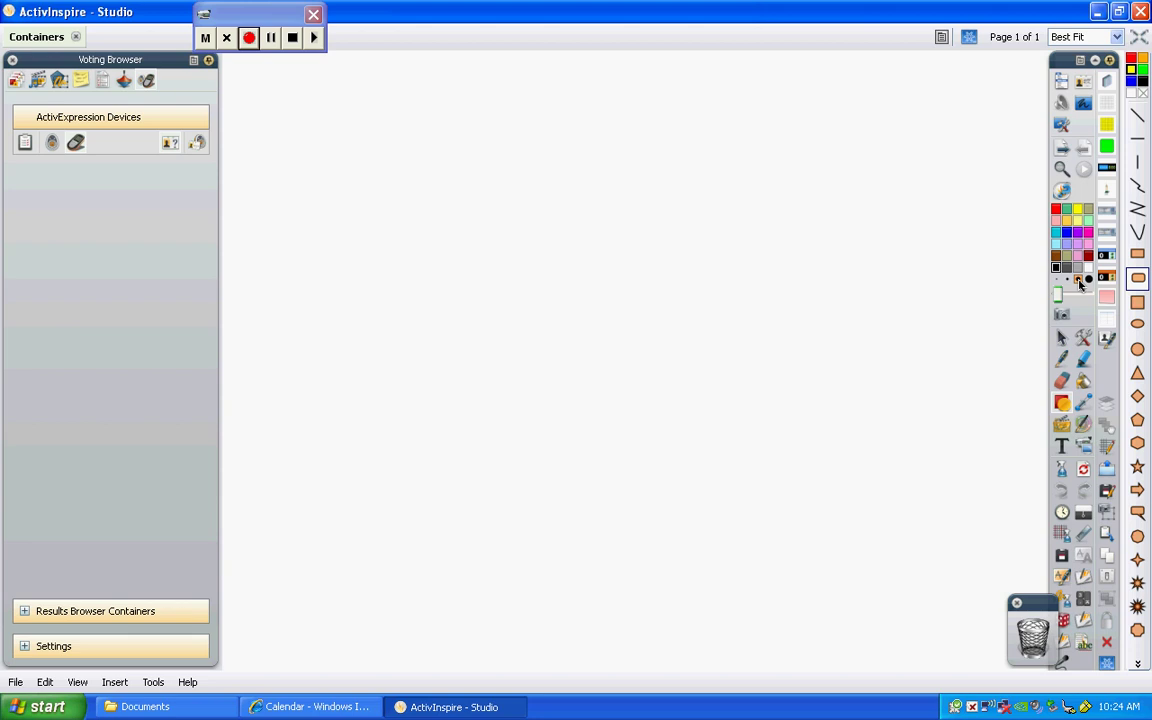
click(1140, 280)
drag(276, 119, 583, 386)
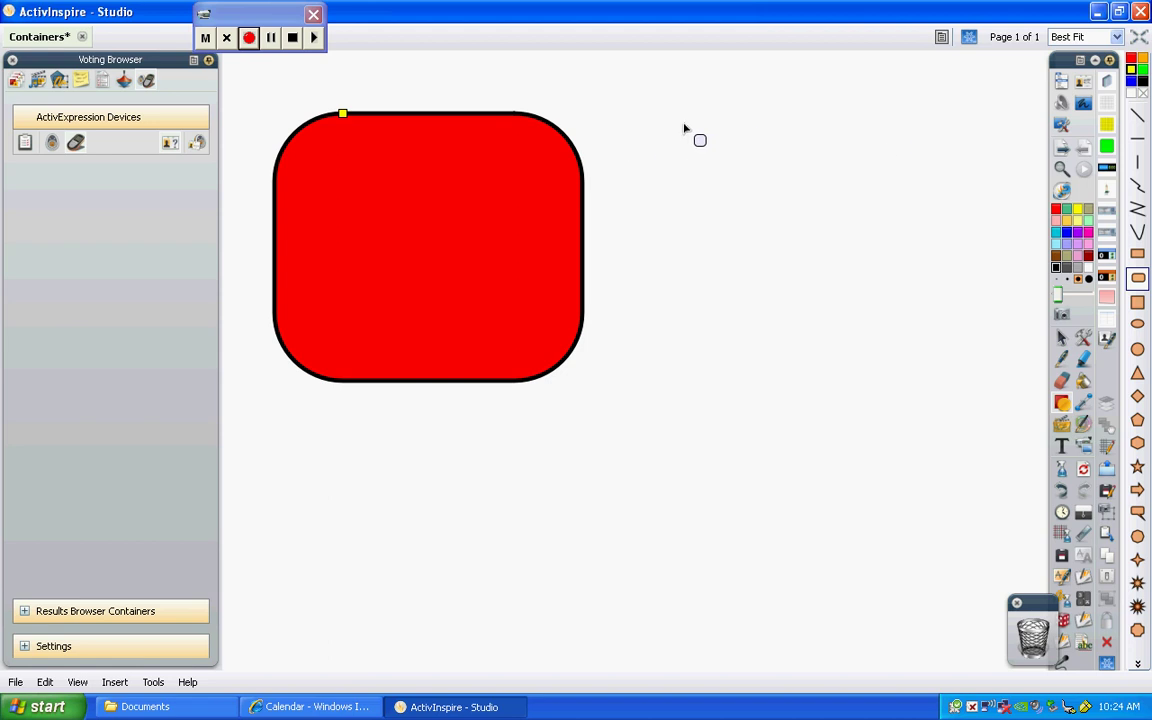
drag(699, 130, 1004, 391)
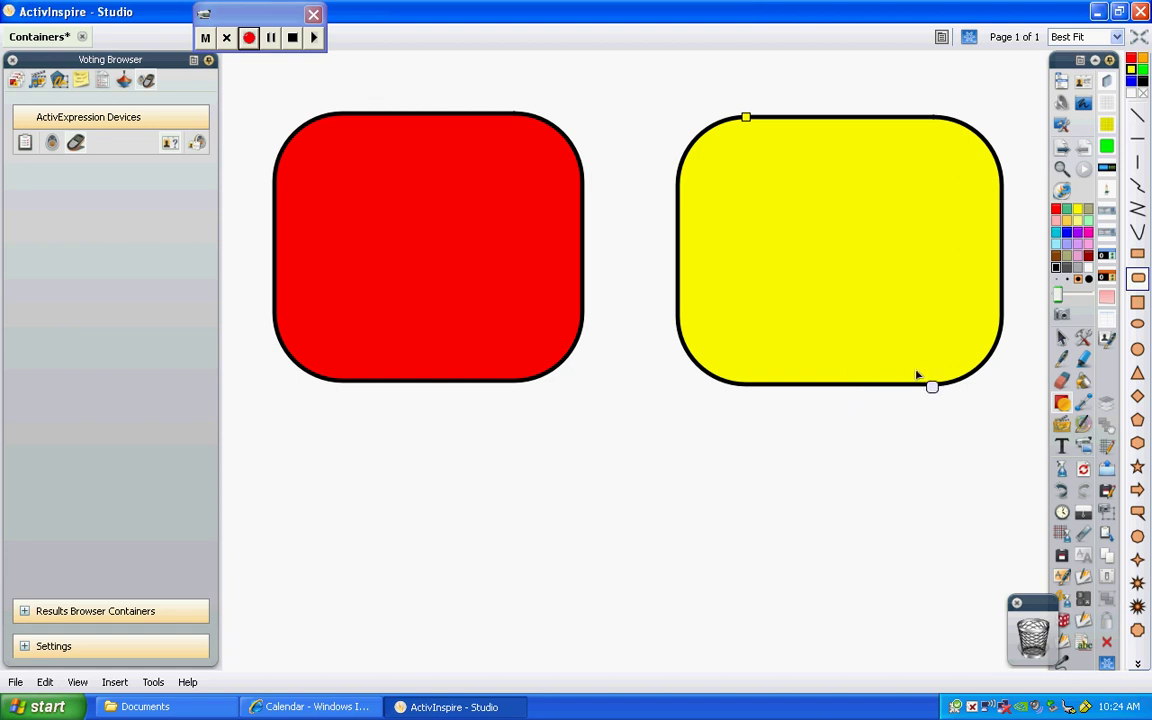
- Return to the Select tool and show the Property Browser listing Page1's properties
click(1061, 340)
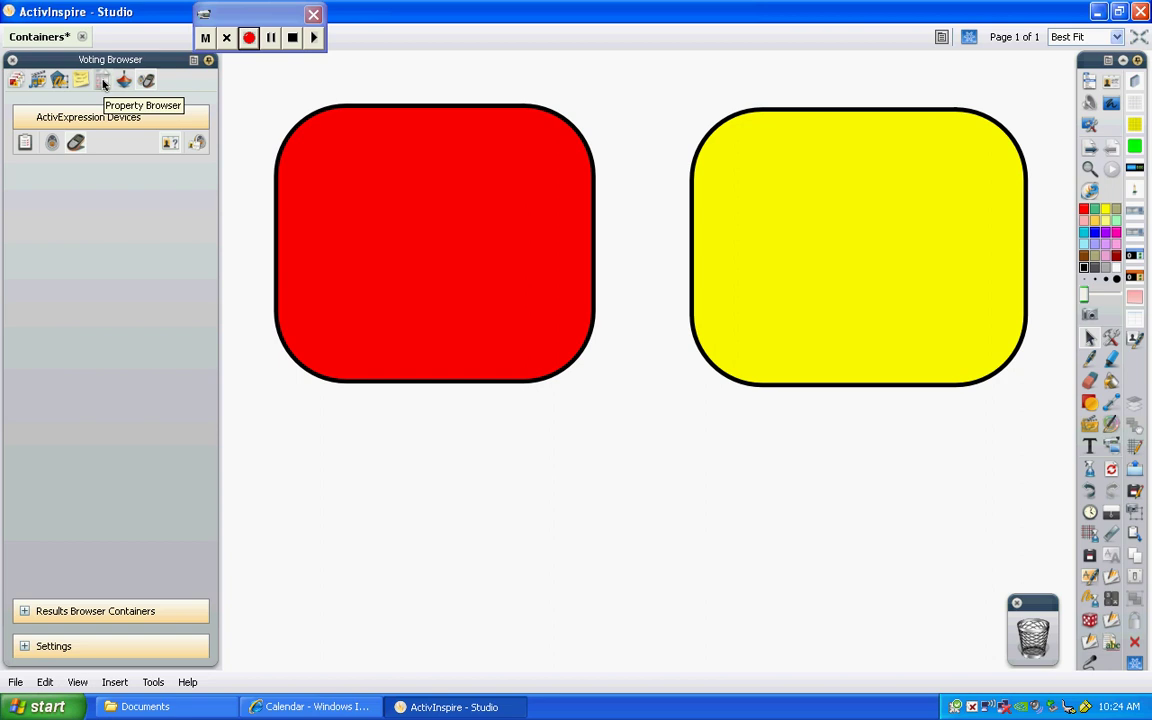
click(104, 84)
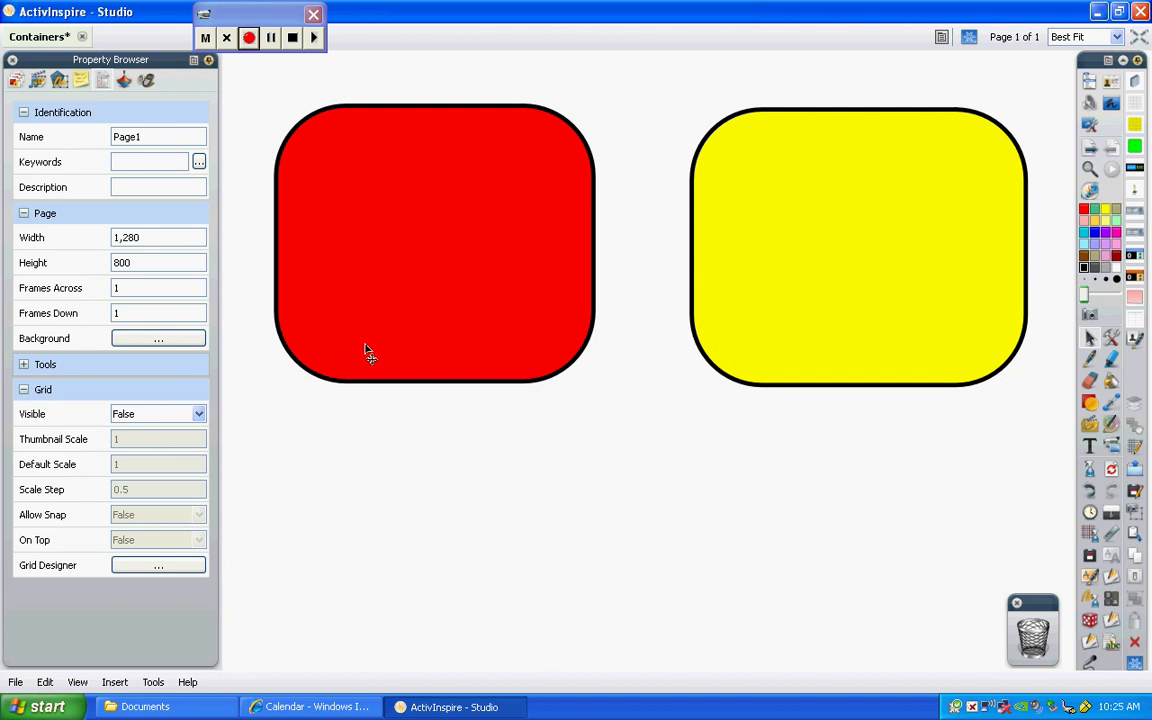
- Set the red rectangle's Can Contain to Keywords and start entering Contain Words 'c'
click(421, 218)
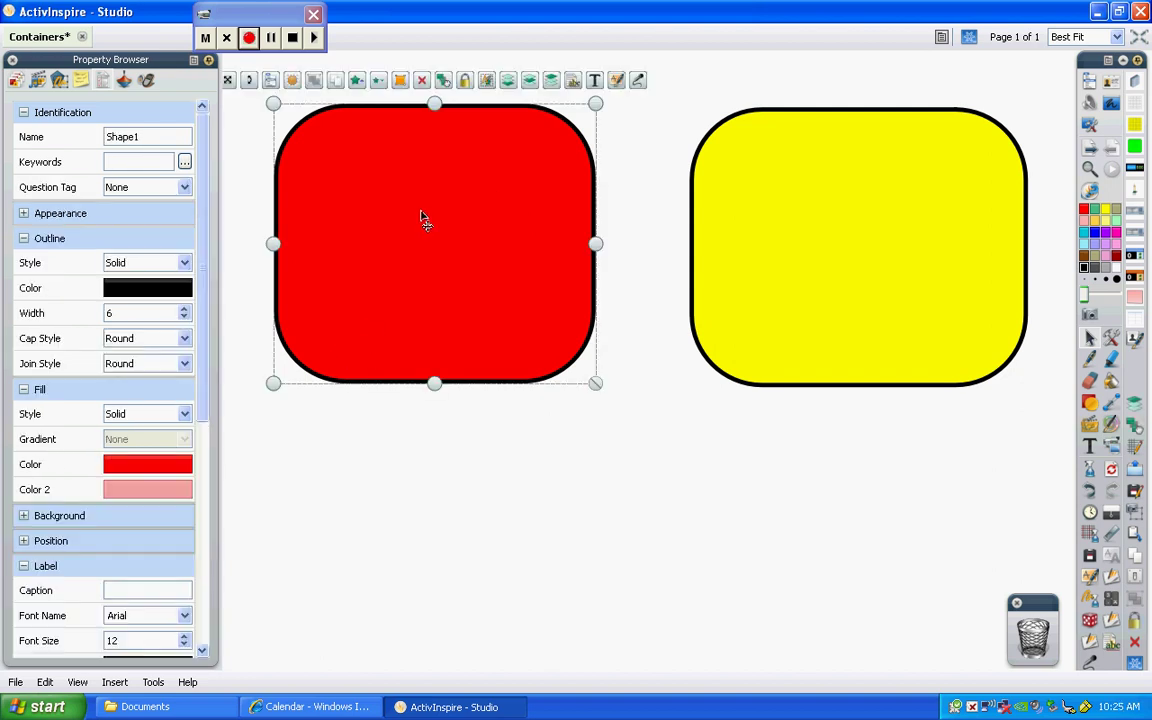
drag(206, 226, 208, 455)
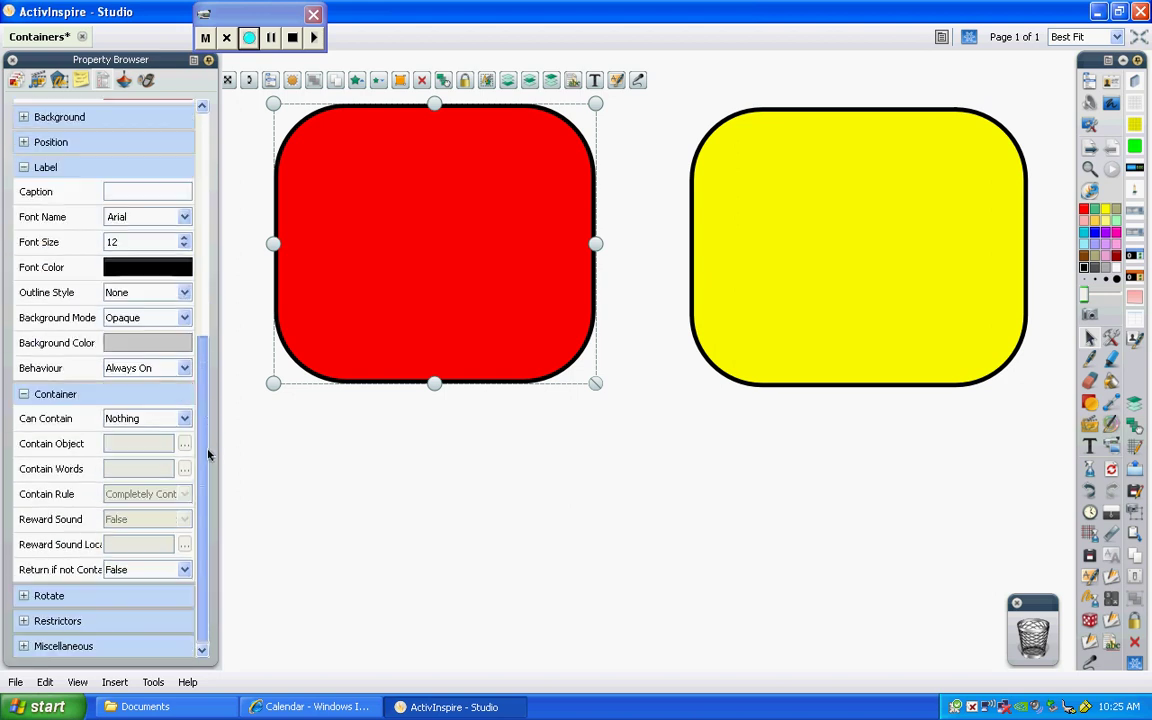
click(23, 394)
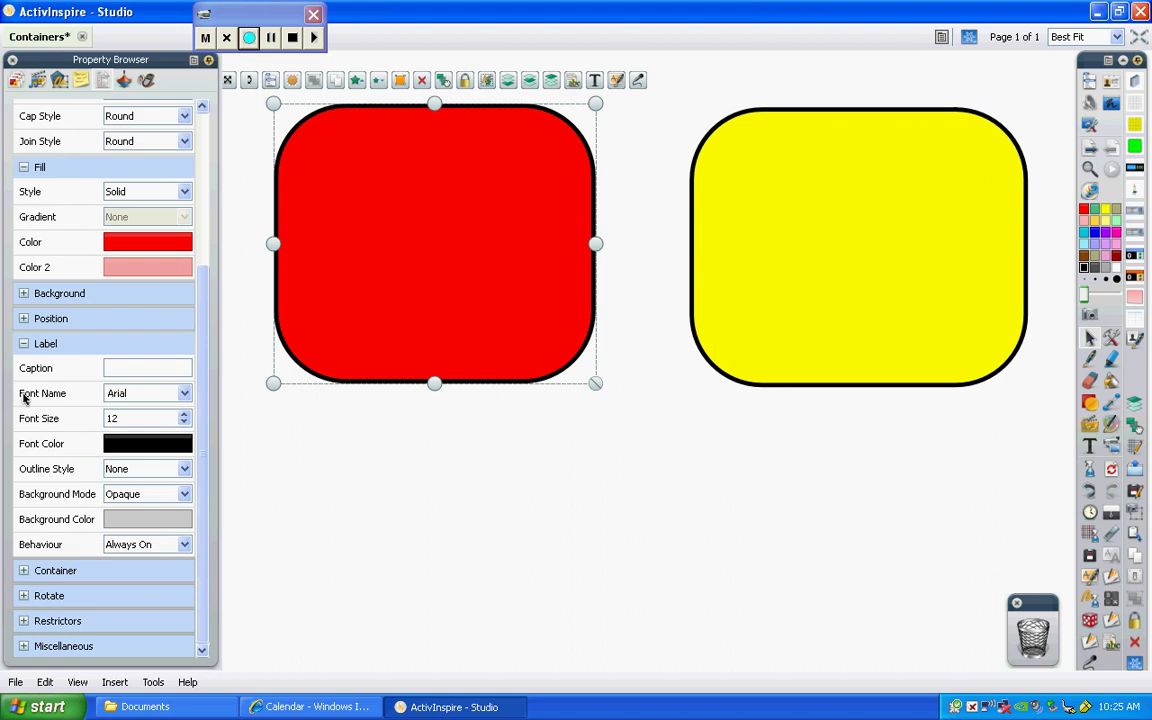
click(24, 570)
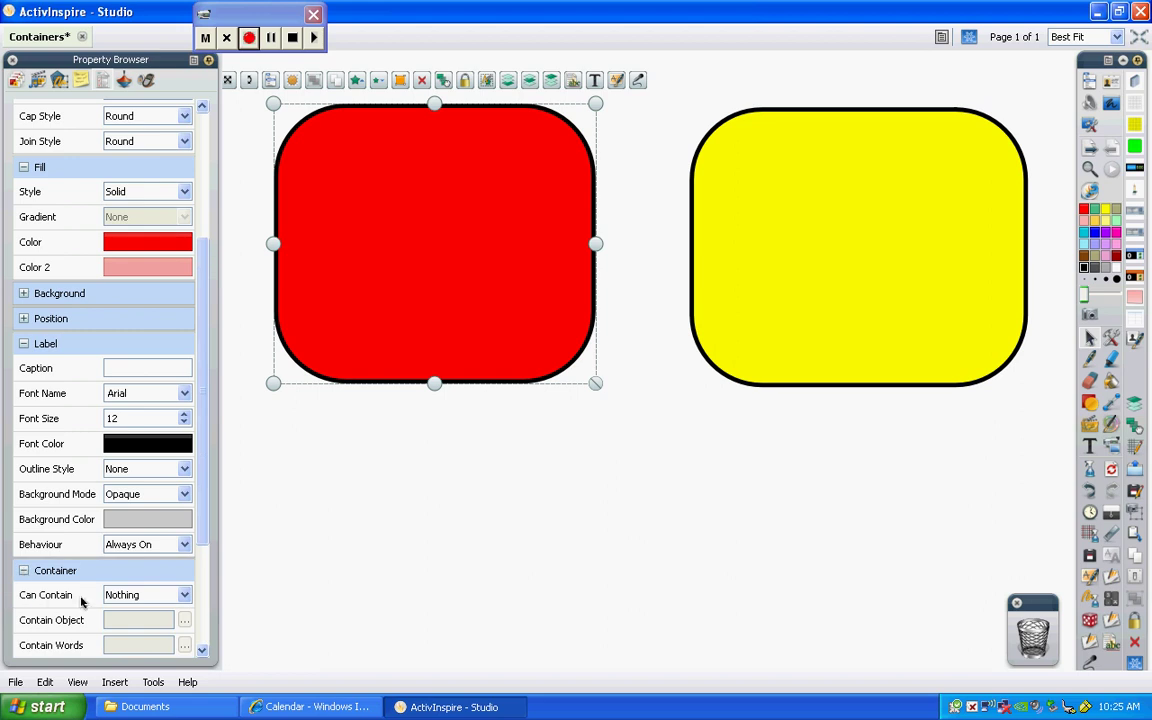
click(185, 595)
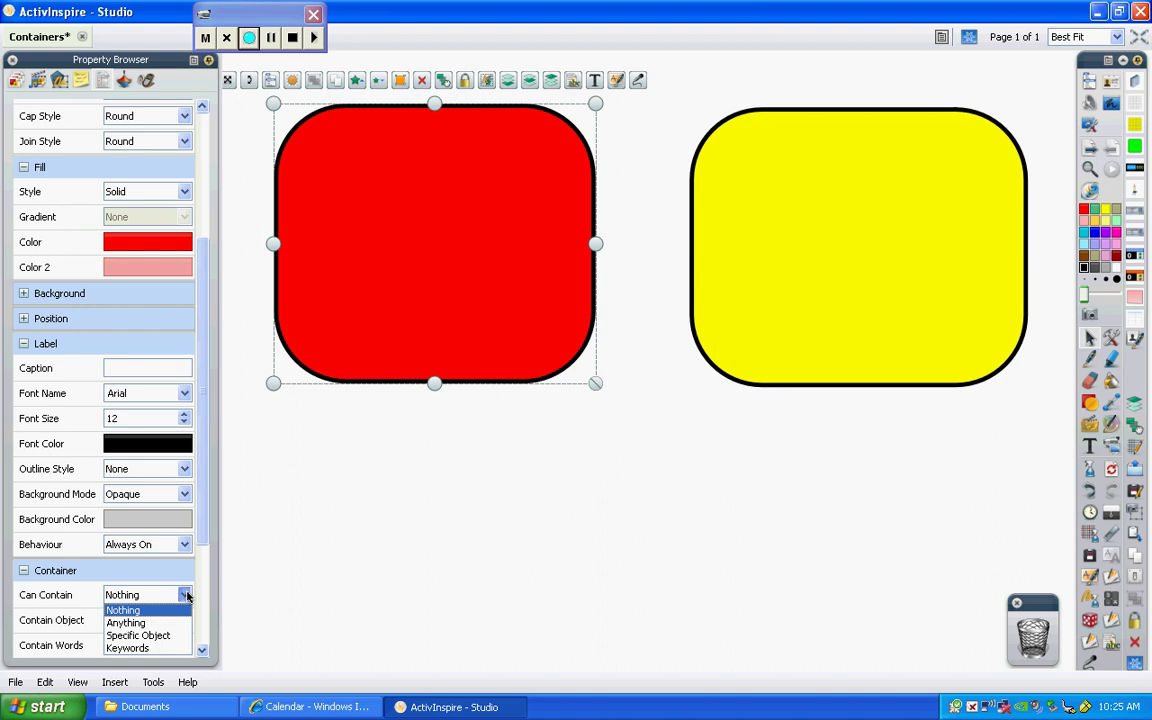
click(167, 650)
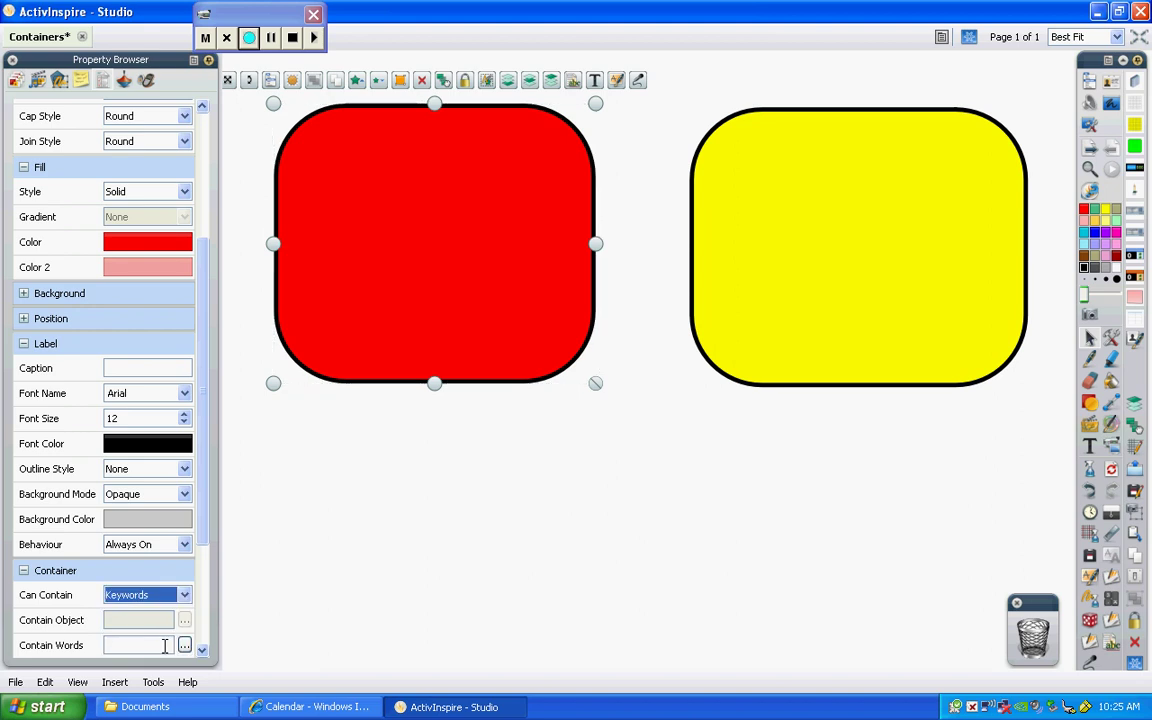
click(111, 646)
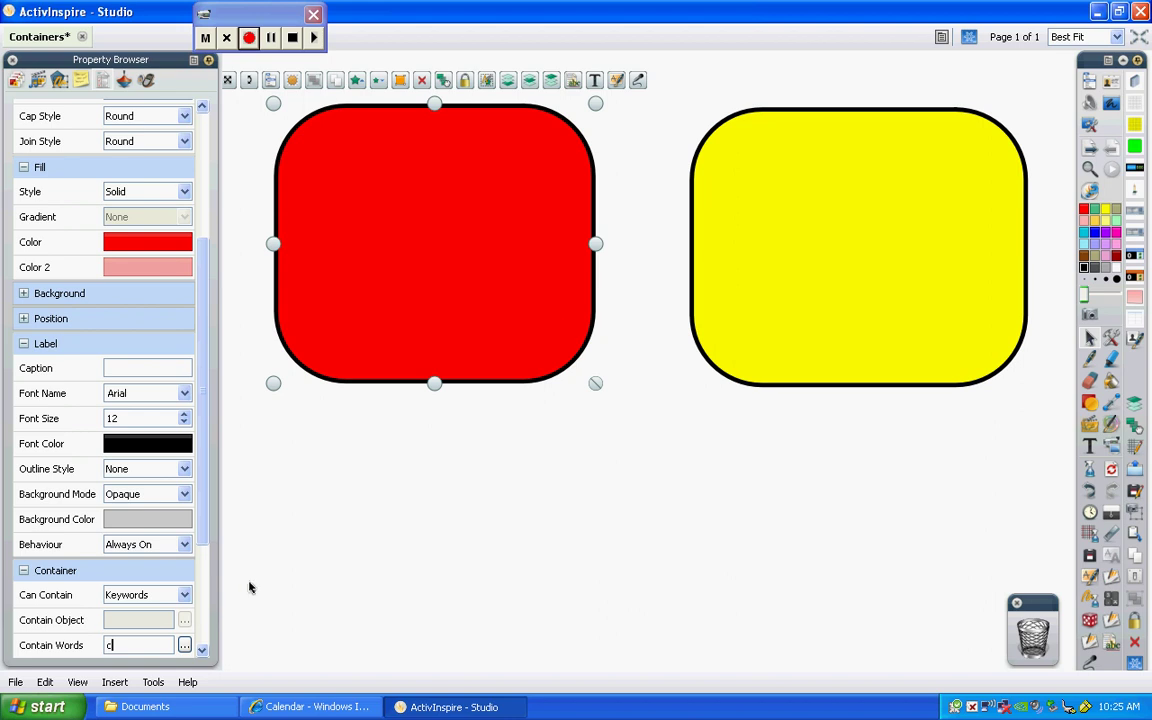
- Set the yellow rectangle's Can Contain to Keywords with Contain Words 'y', then deselect it
click(874, 204)
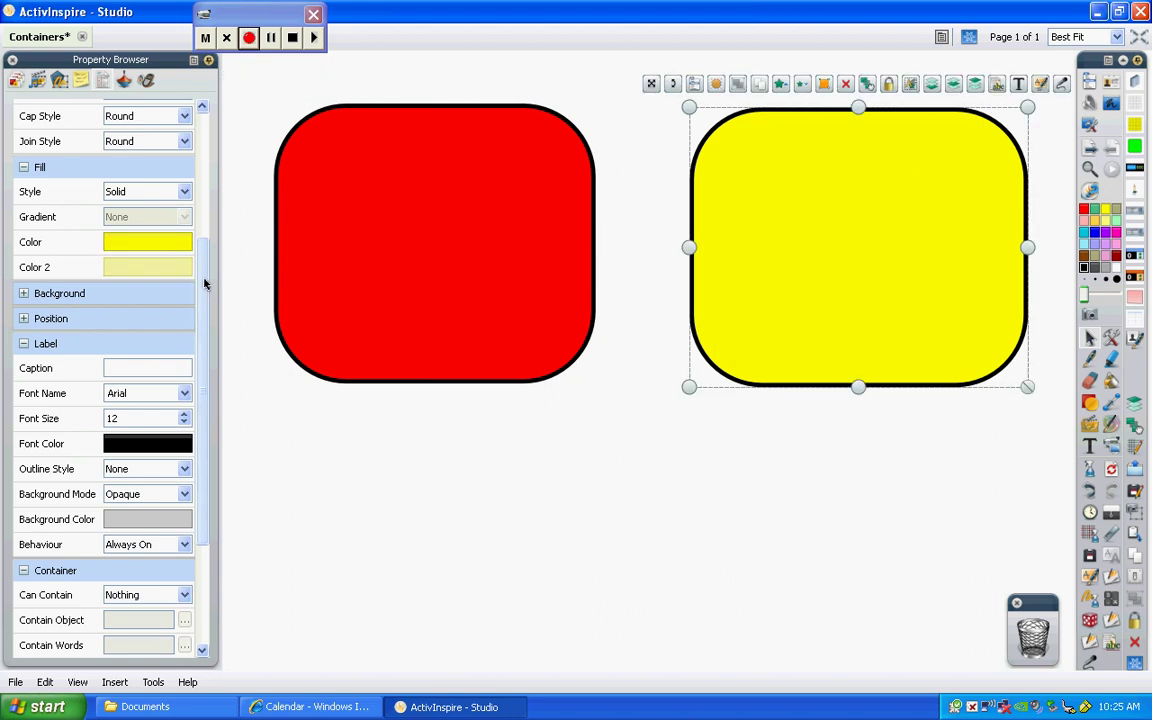
drag(204, 285, 203, 406)
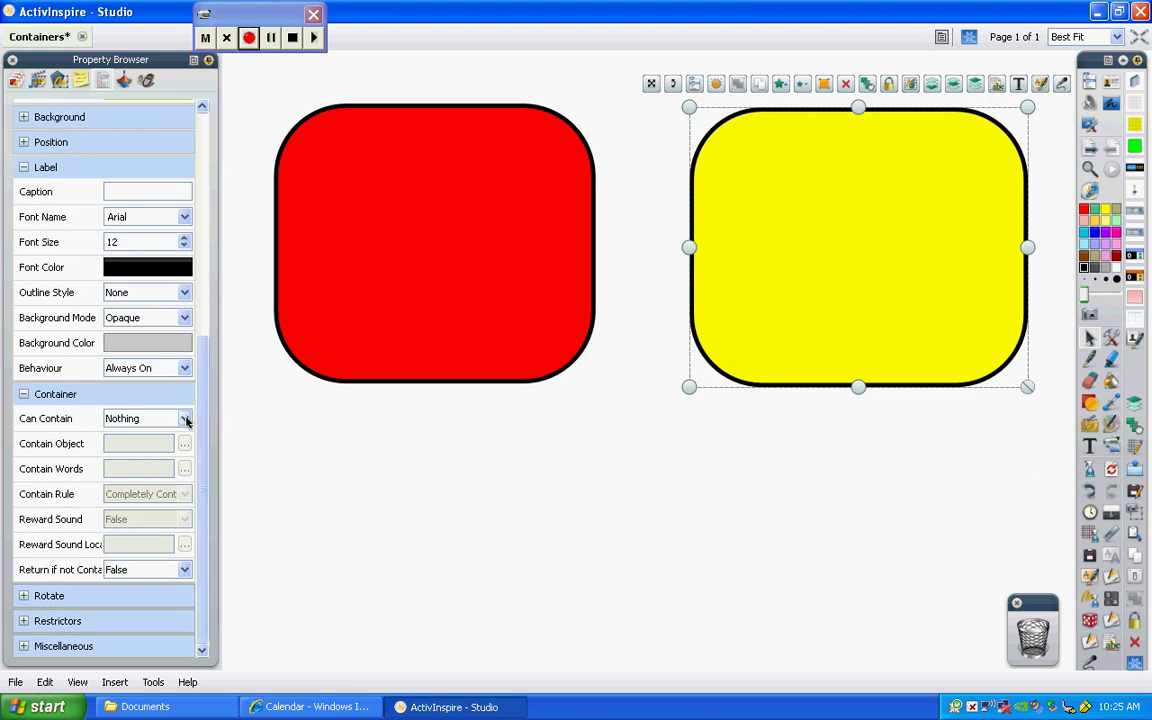
click(185, 419)
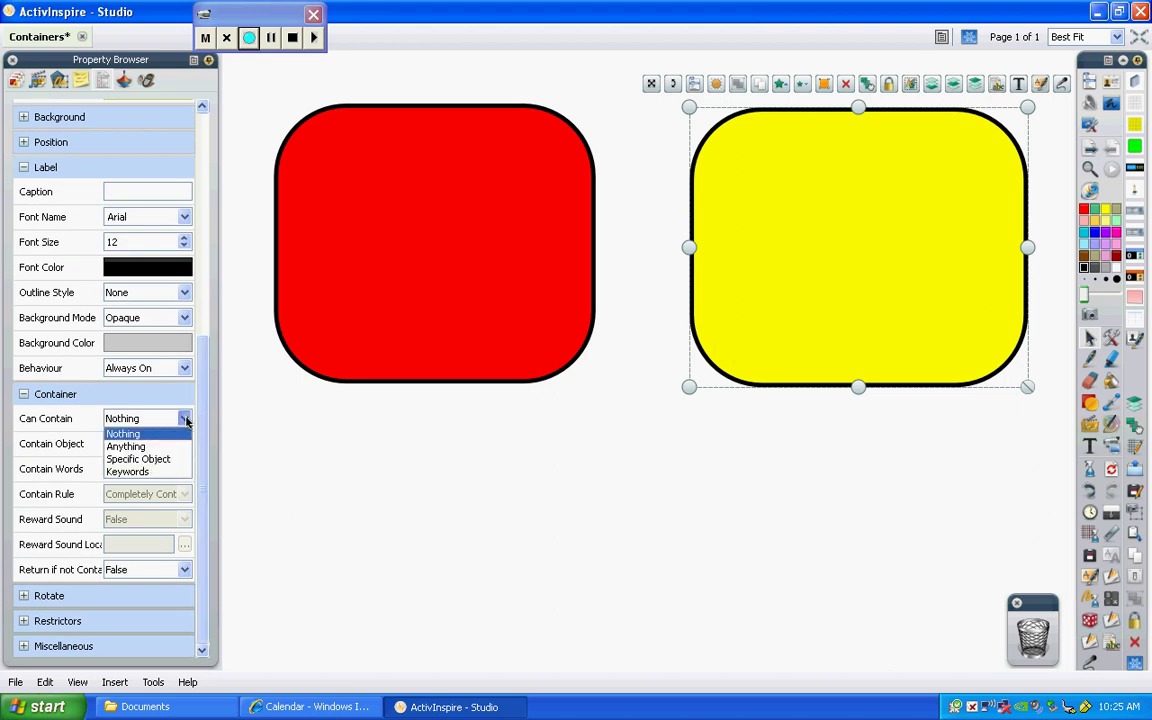
click(168, 472)
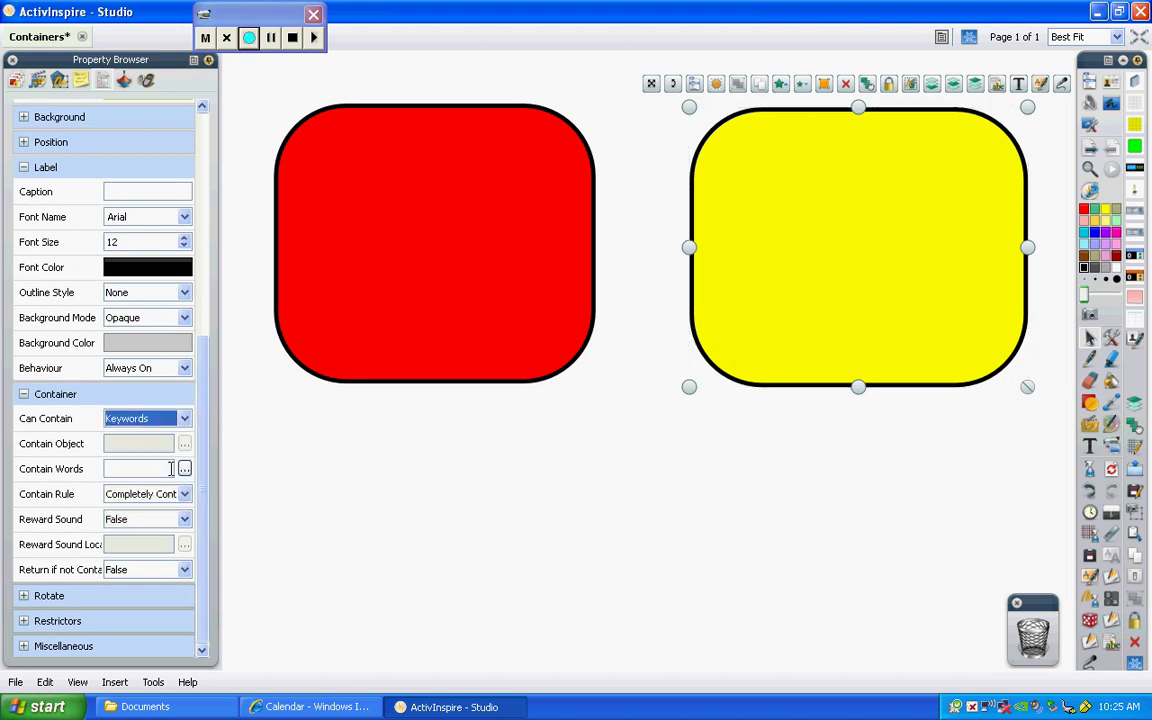
click(110, 468)
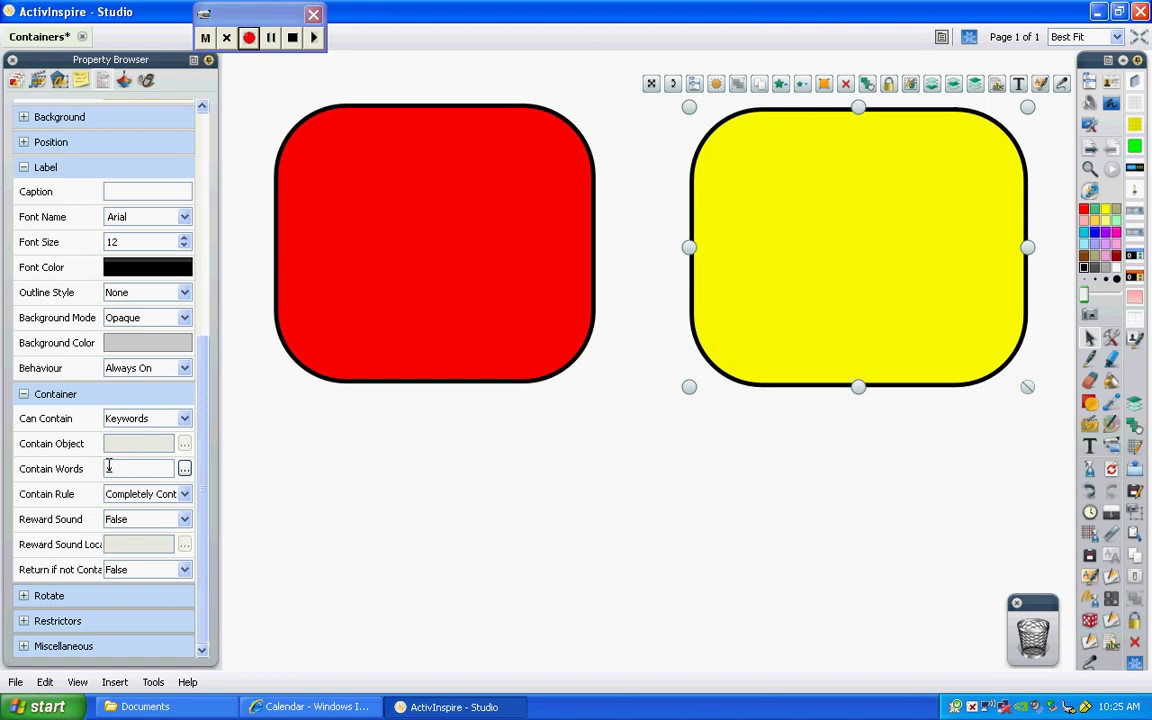
text(y)
click(348, 506)
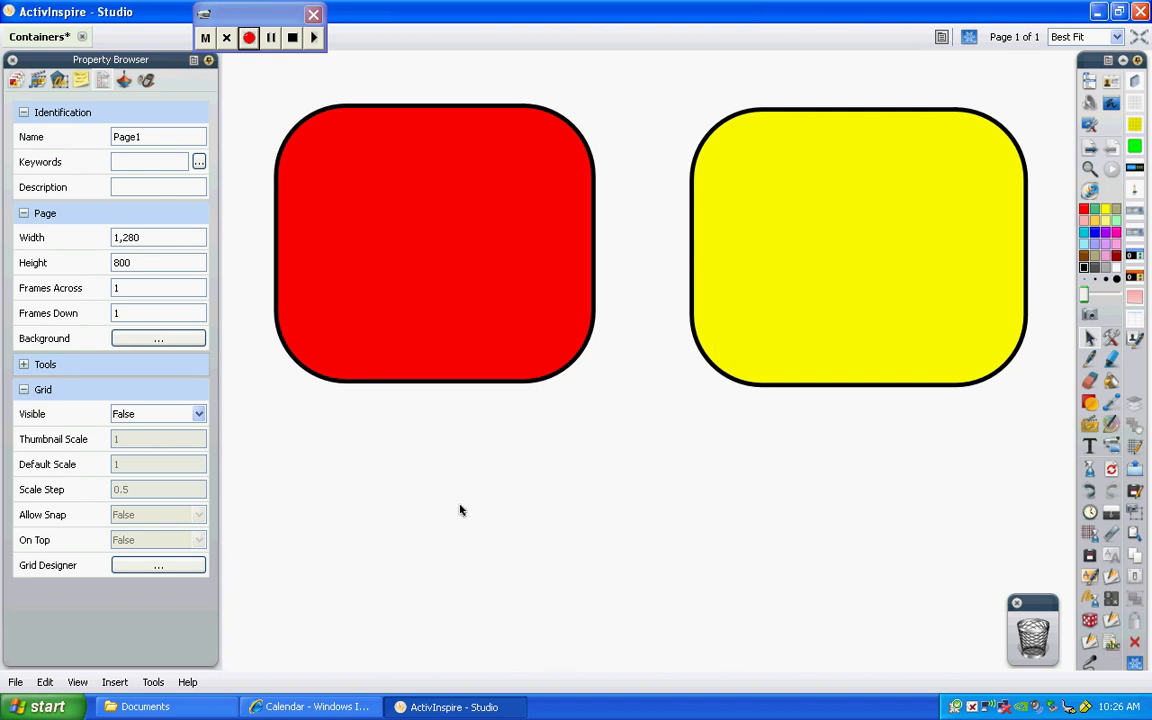
- Start a transparent-background text box on the page below the red rectangle
click(1090, 446)
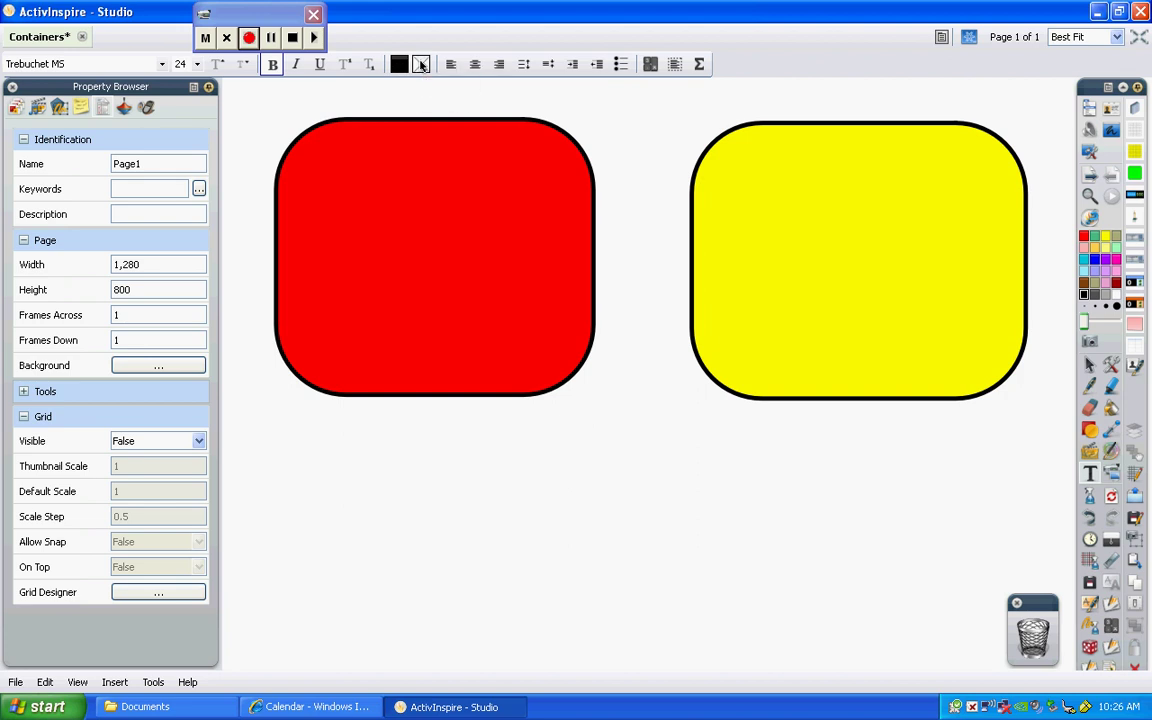
click(421, 64)
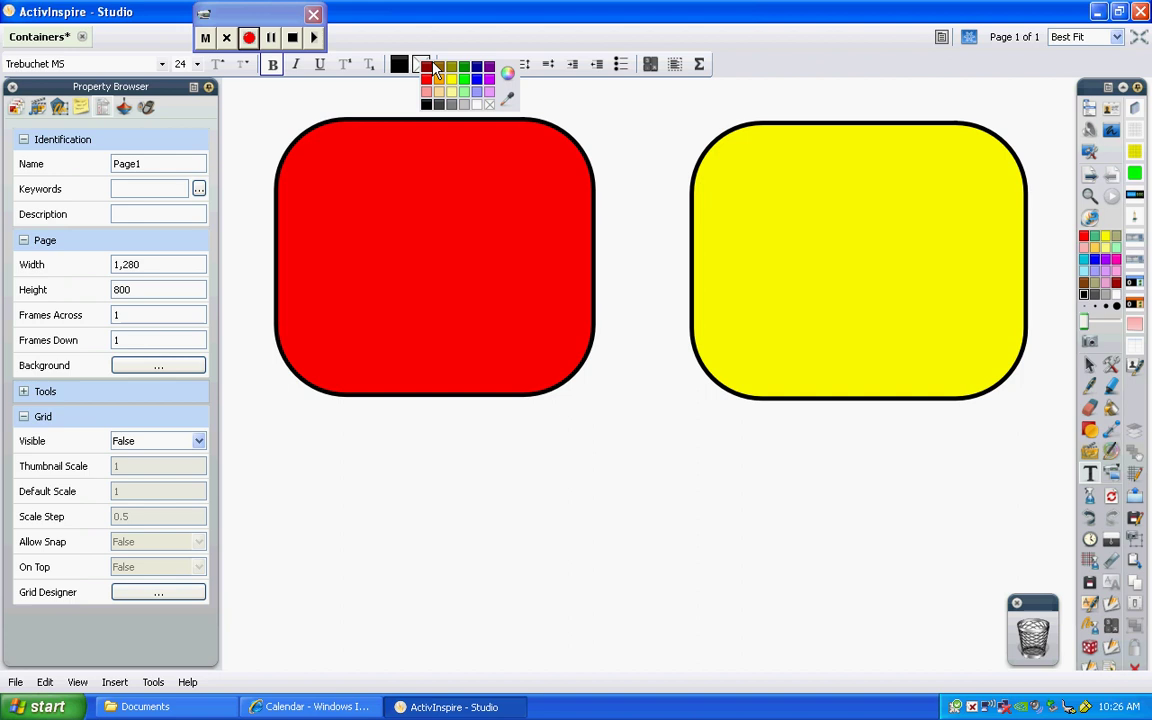
click(489, 104)
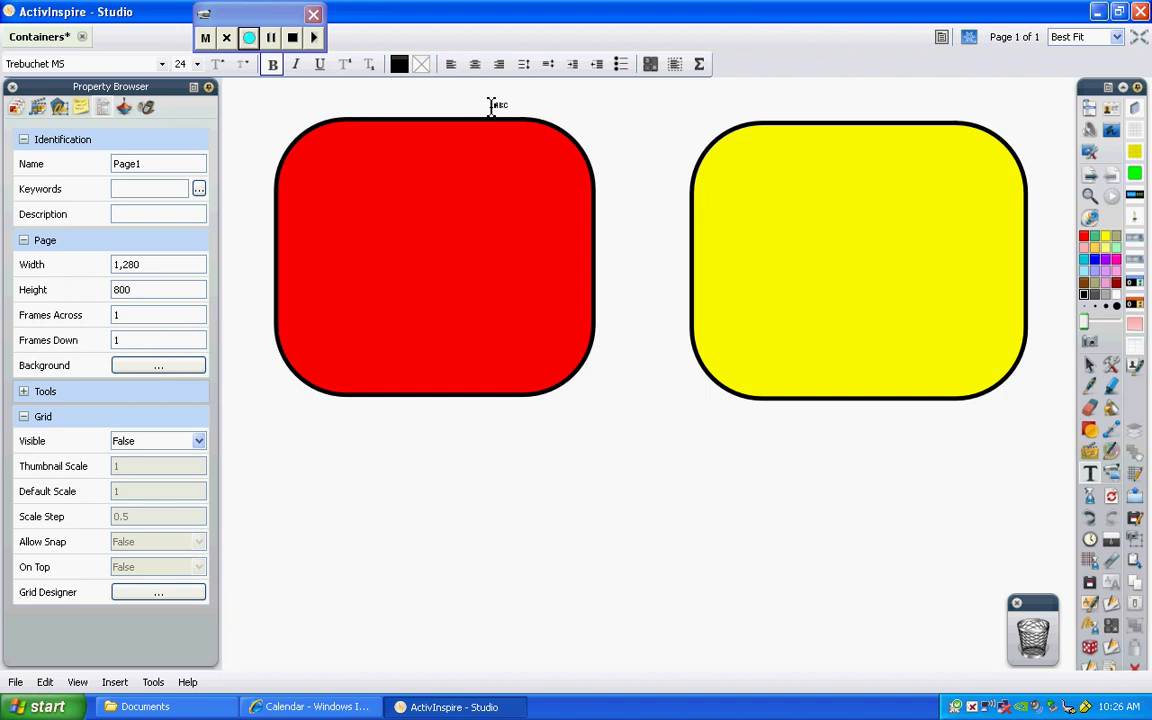
click(281, 497)
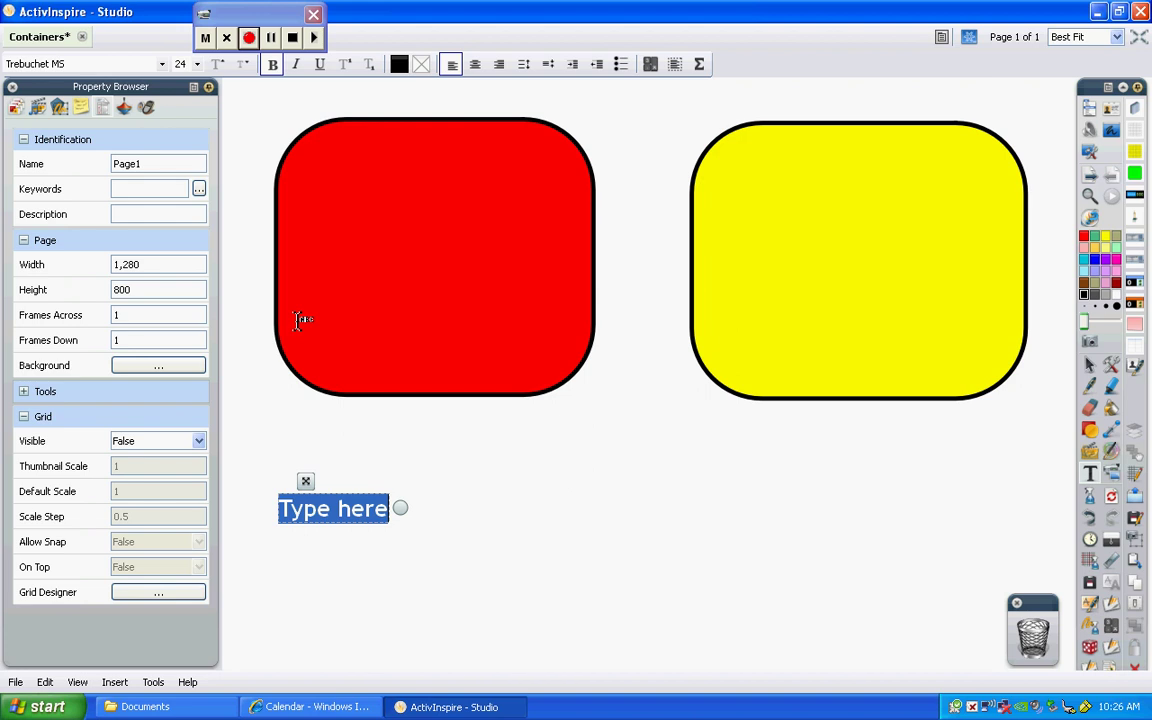
- Type the letters A, B, D, U and O as separate text boxes below the containers
text(A)
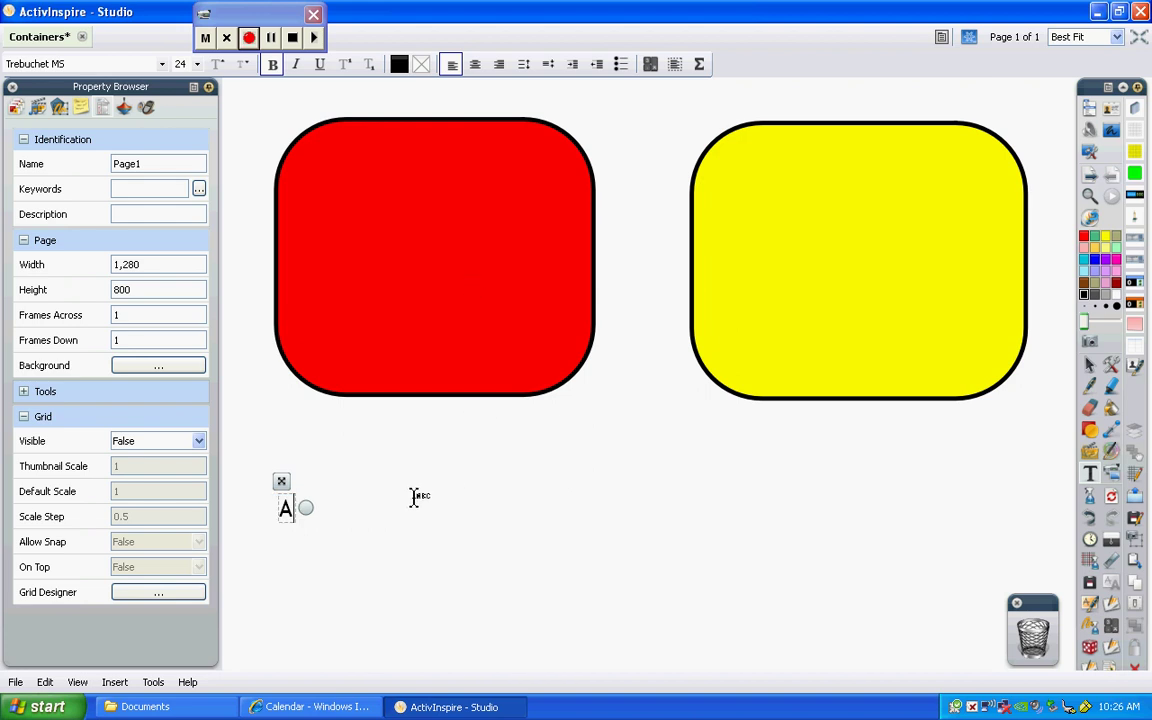
click(412, 493)
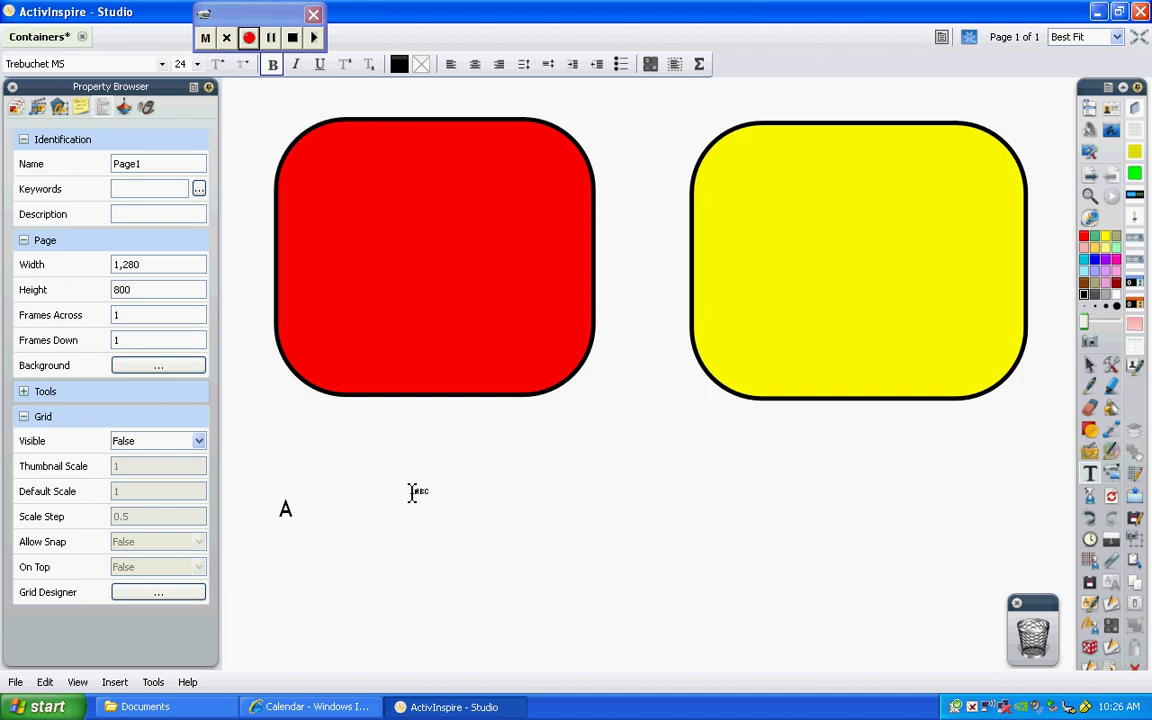
click(412, 493)
text(B)
click(560, 520)
click(547, 490)
text(D)
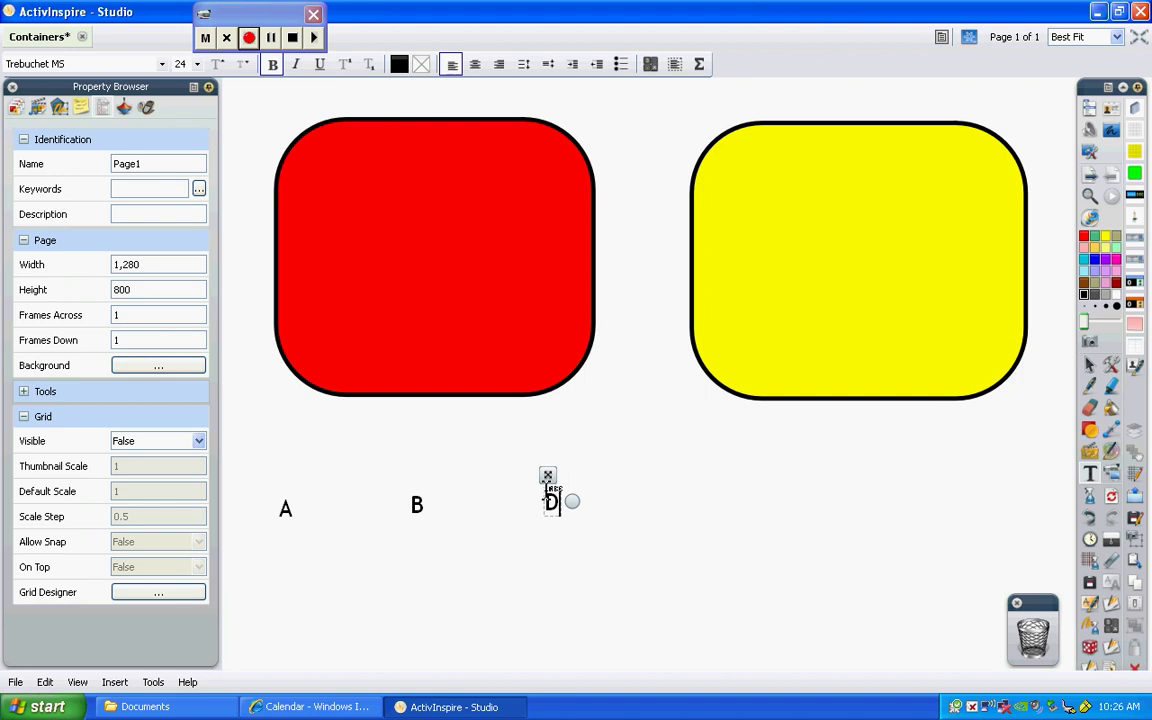
click(666, 504)
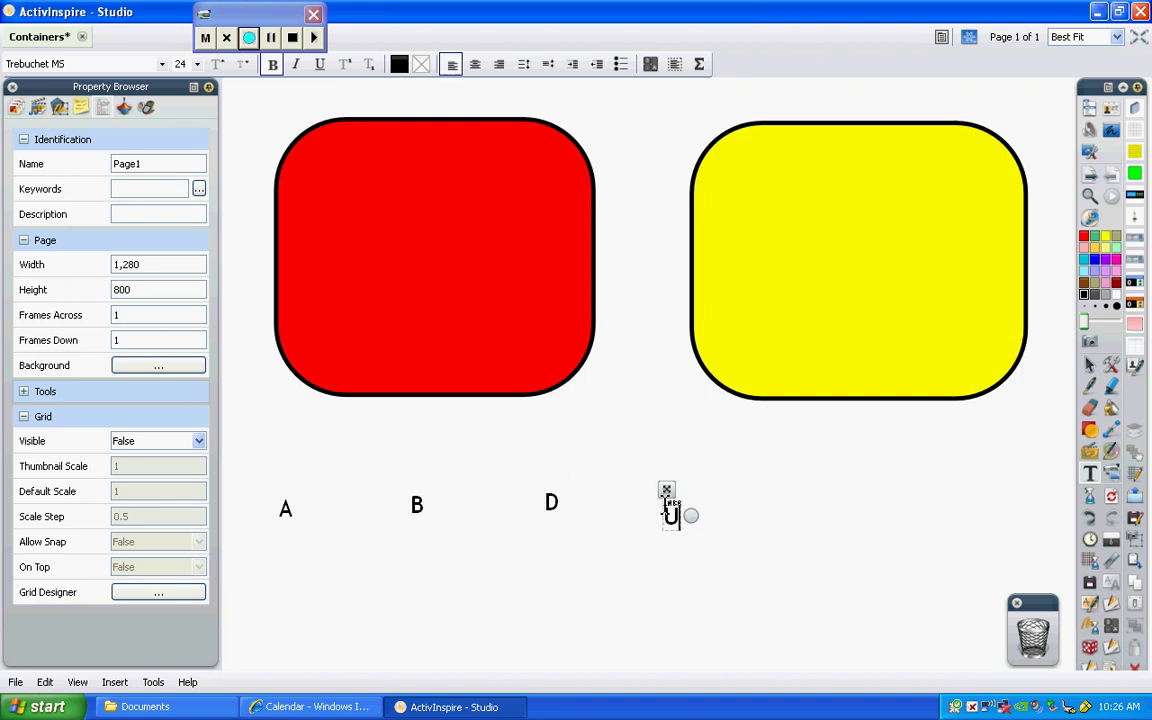
click(930, 515)
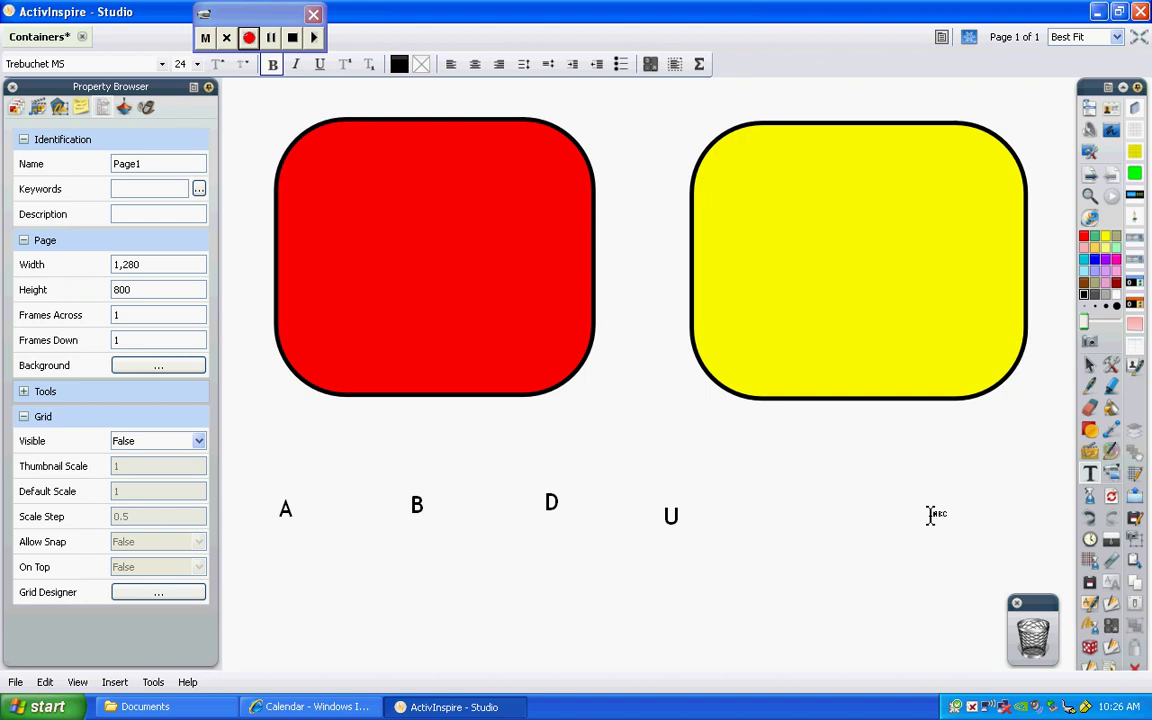
click(930, 515)
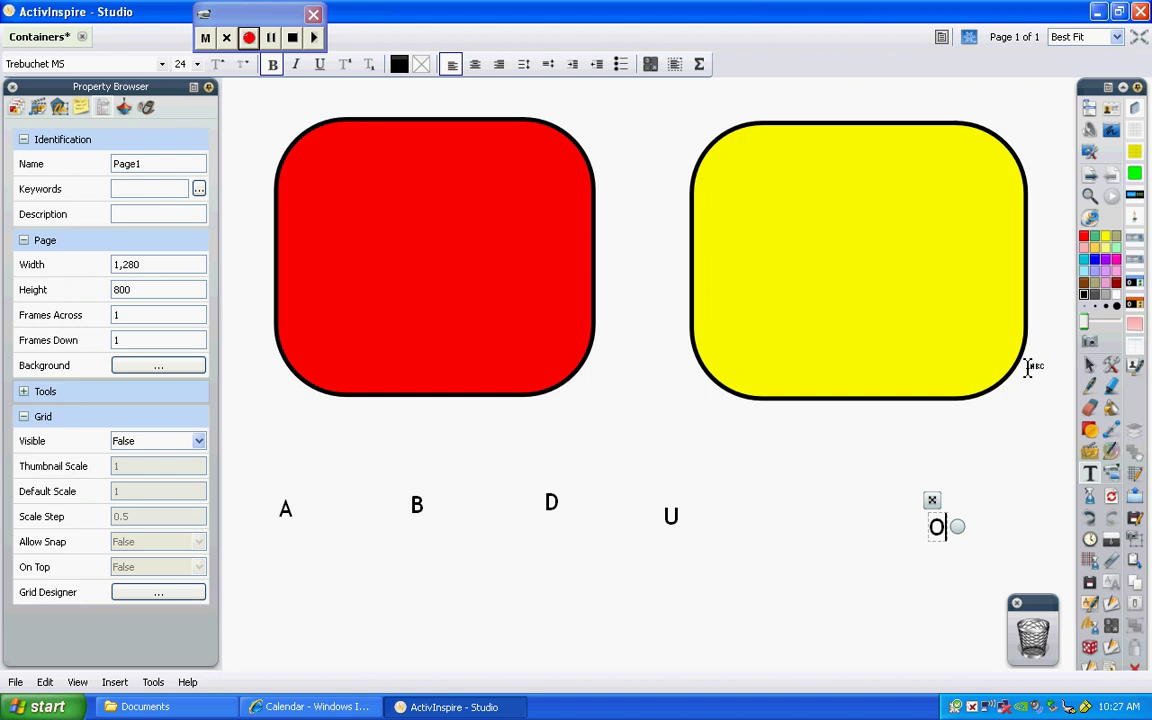
- Arrange the five letters in one row below the boxes in the order A, U, B, D, O
click(1090, 370)
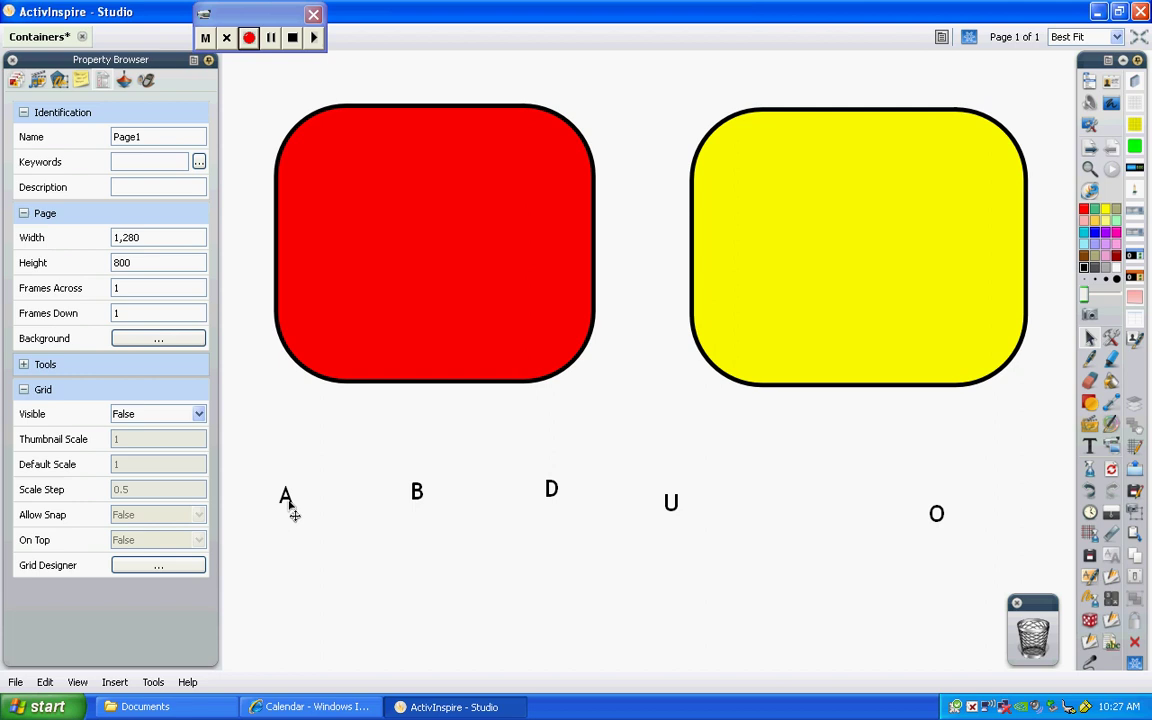
drag(289, 500, 364, 564)
drag(420, 500, 546, 565)
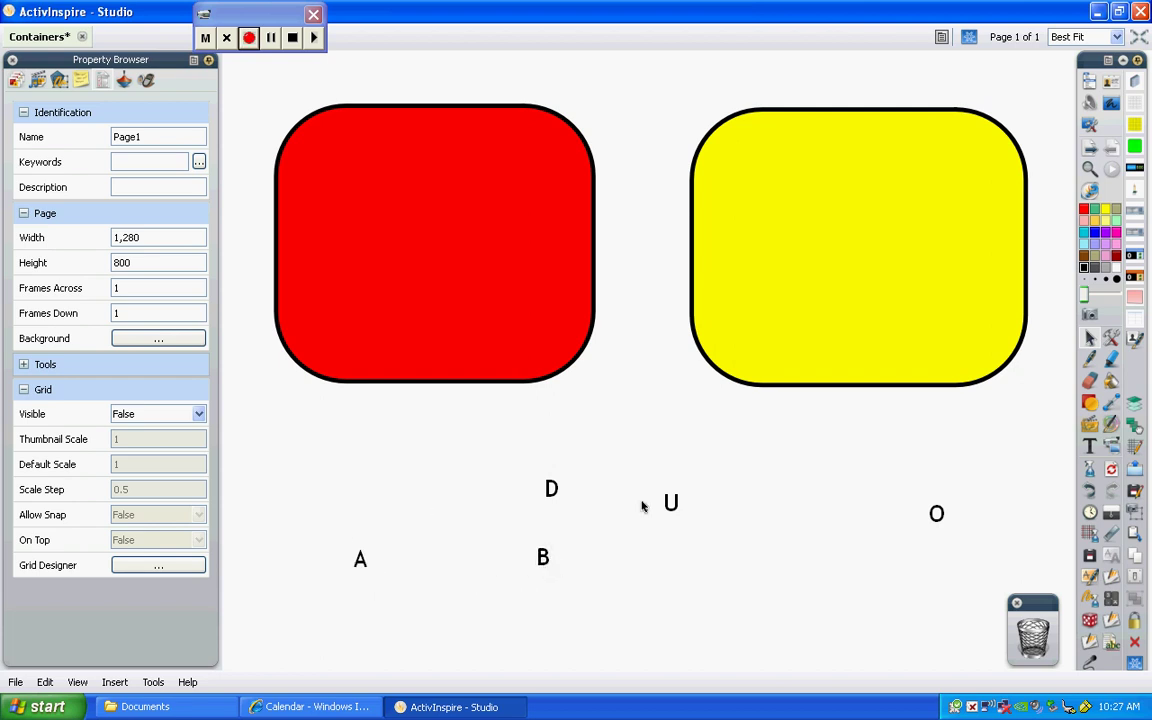
drag(671, 516, 453, 571)
drag(555, 504, 639, 568)
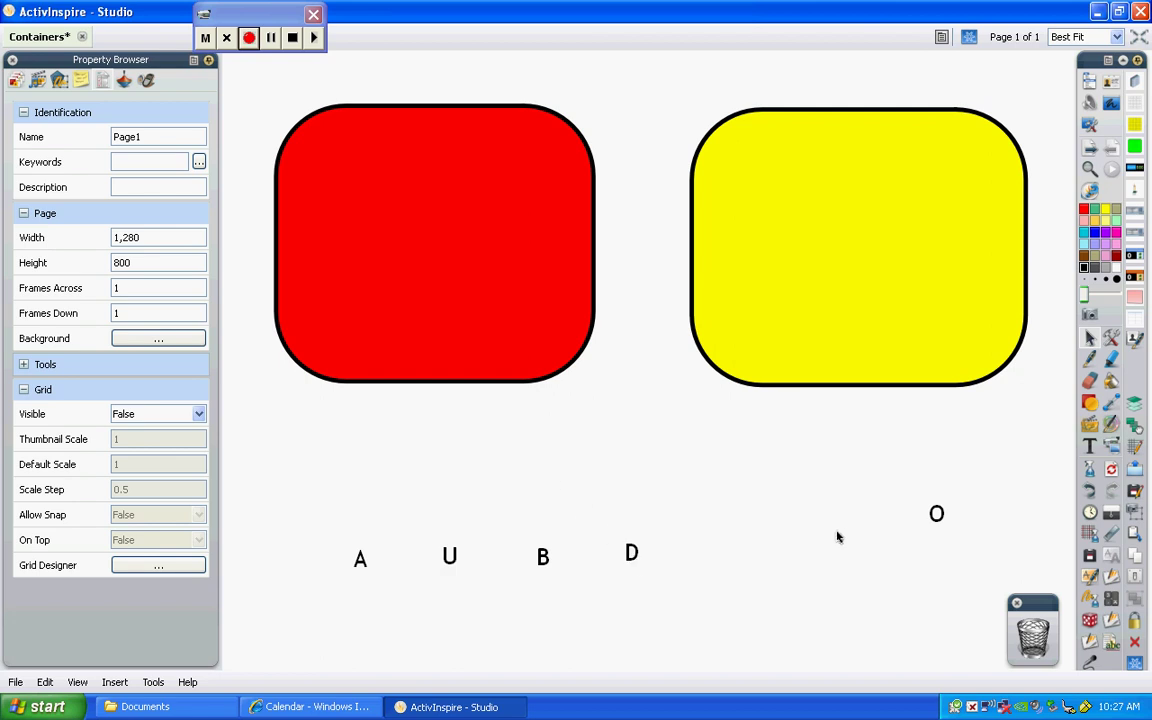
drag(943, 529, 721, 568)
- Set 'Return if not Contained' to True for all five letters at once
drag(332, 518, 771, 599)
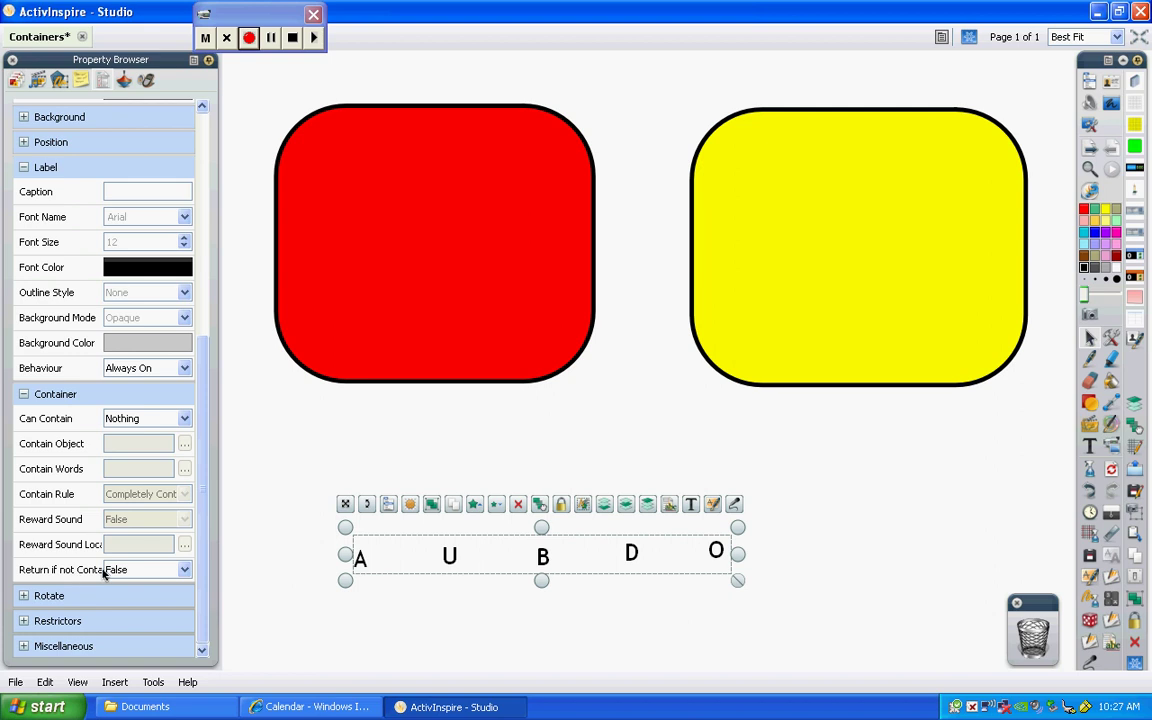
click(185, 570)
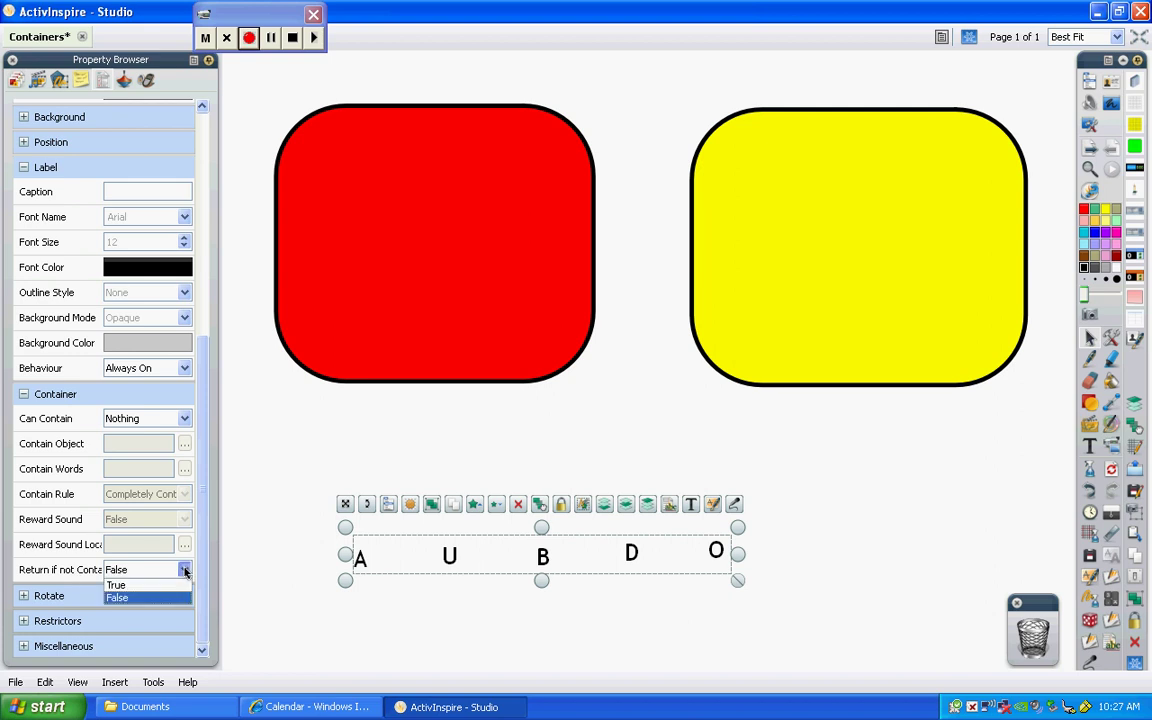
click(176, 585)
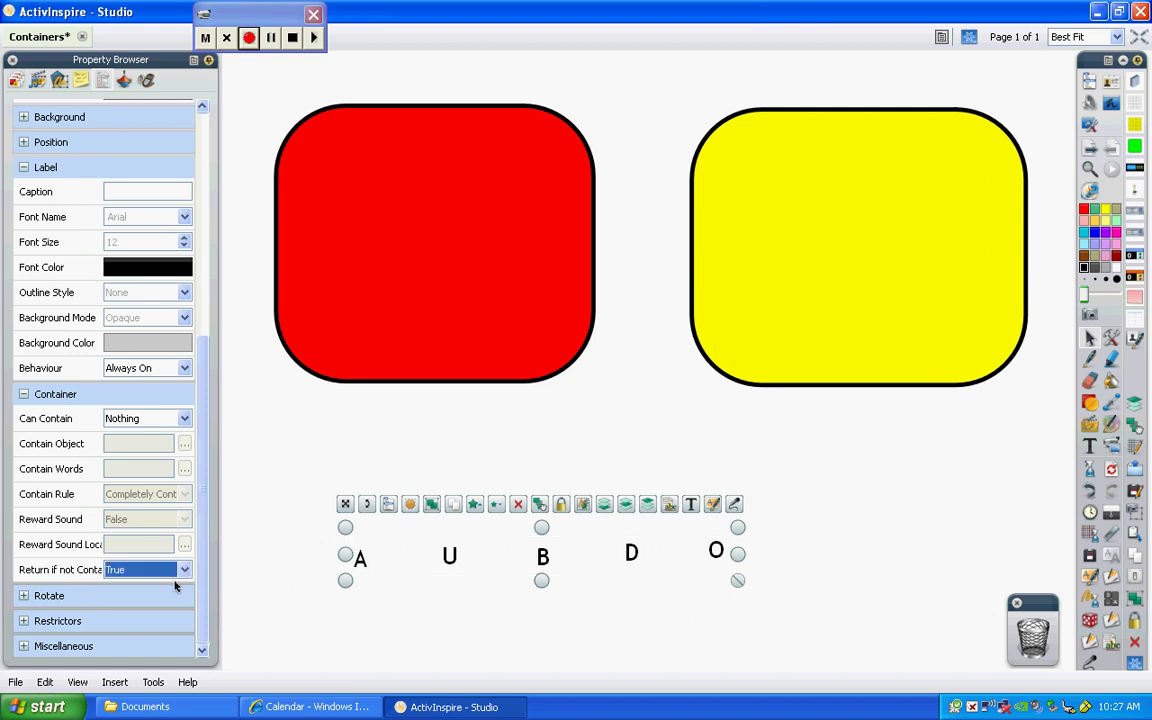
click(302, 607)
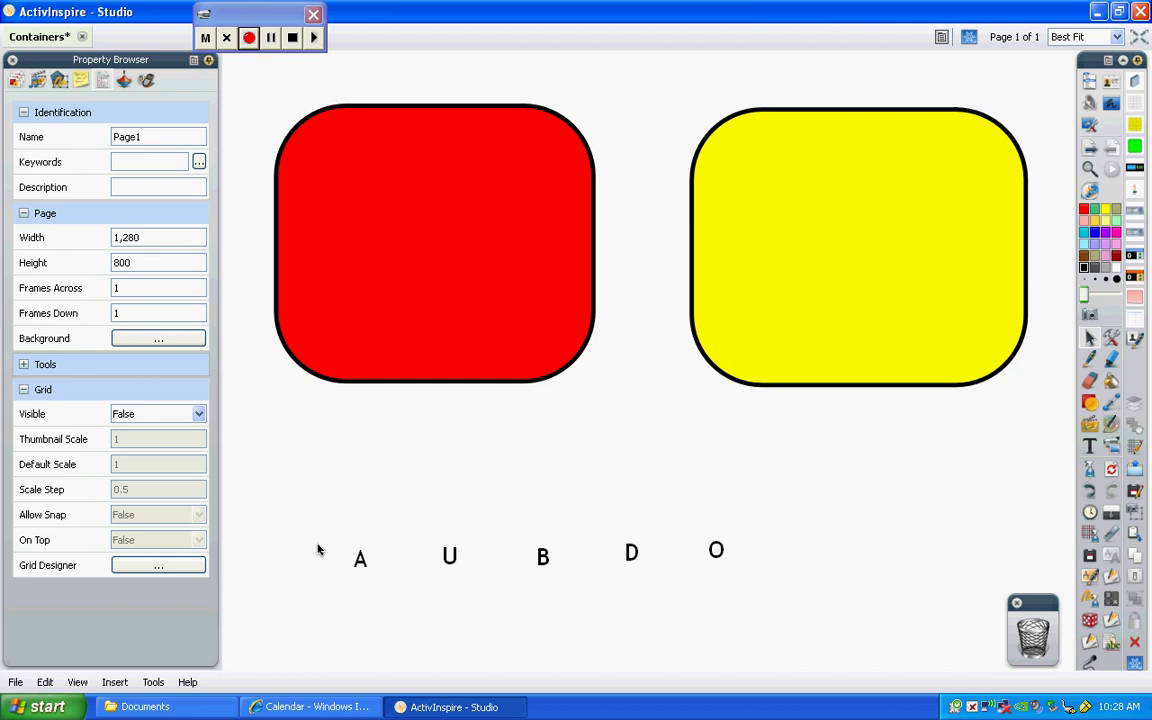
- Select letters A, U and B in turn and enter 'd' in B's Keywords field
click(369, 570)
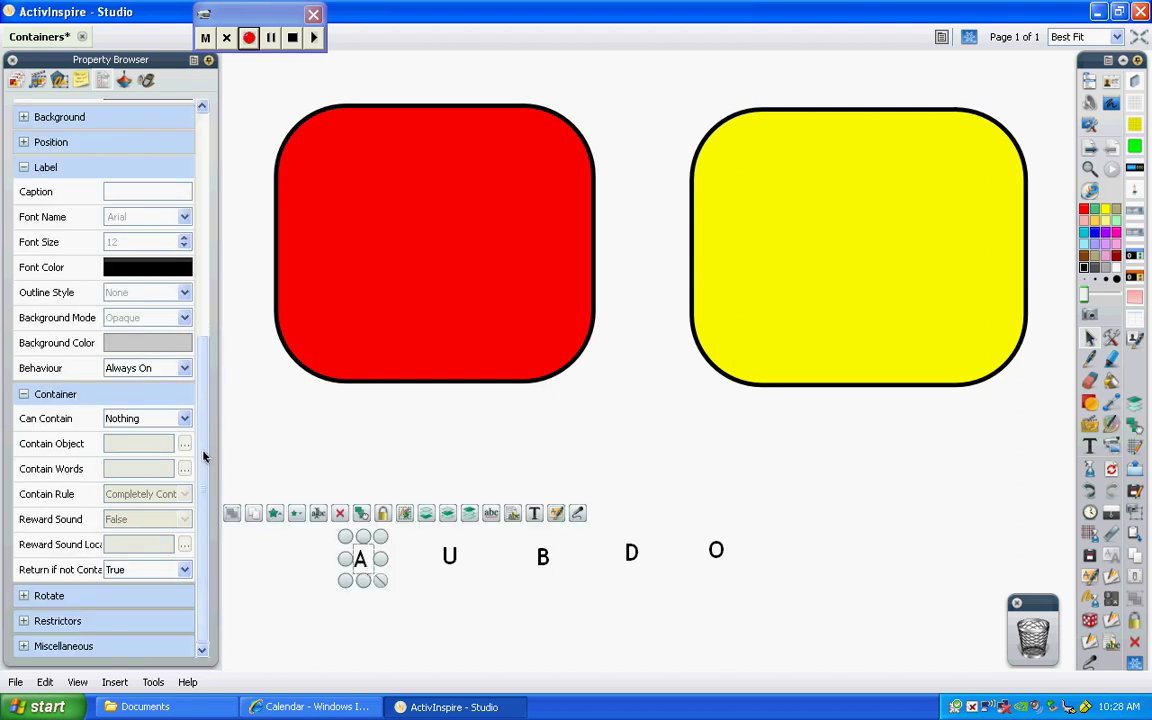
scroll(184, 402, up, 8)
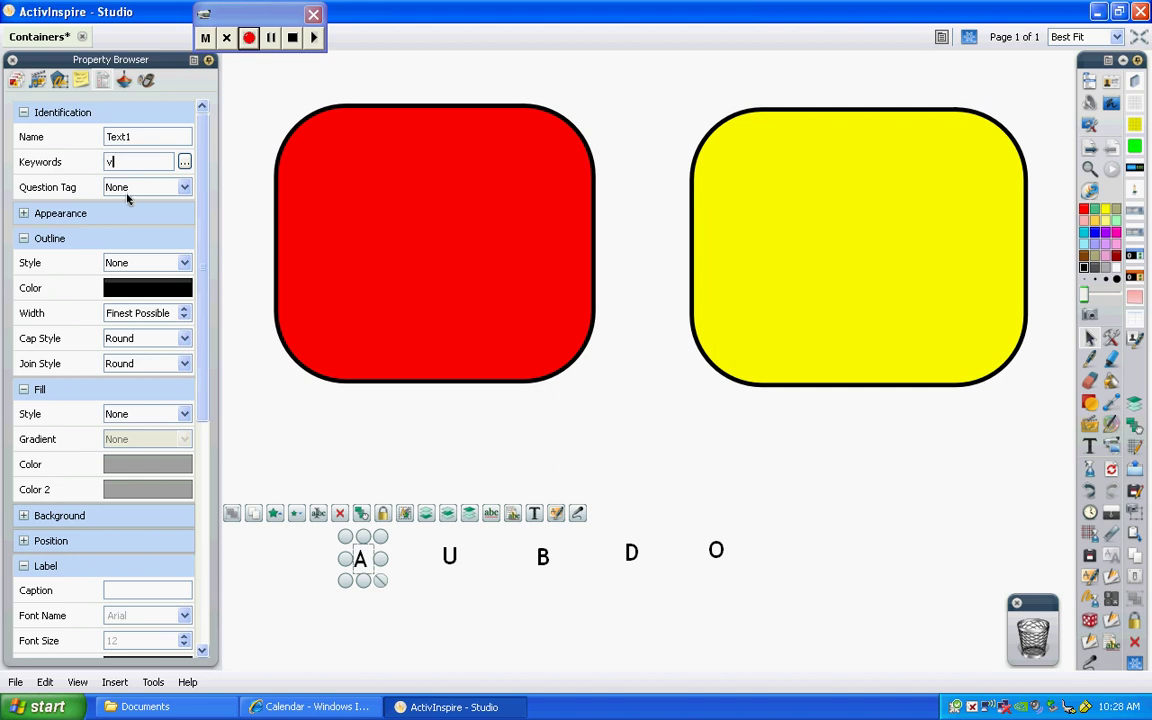
click(450, 555)
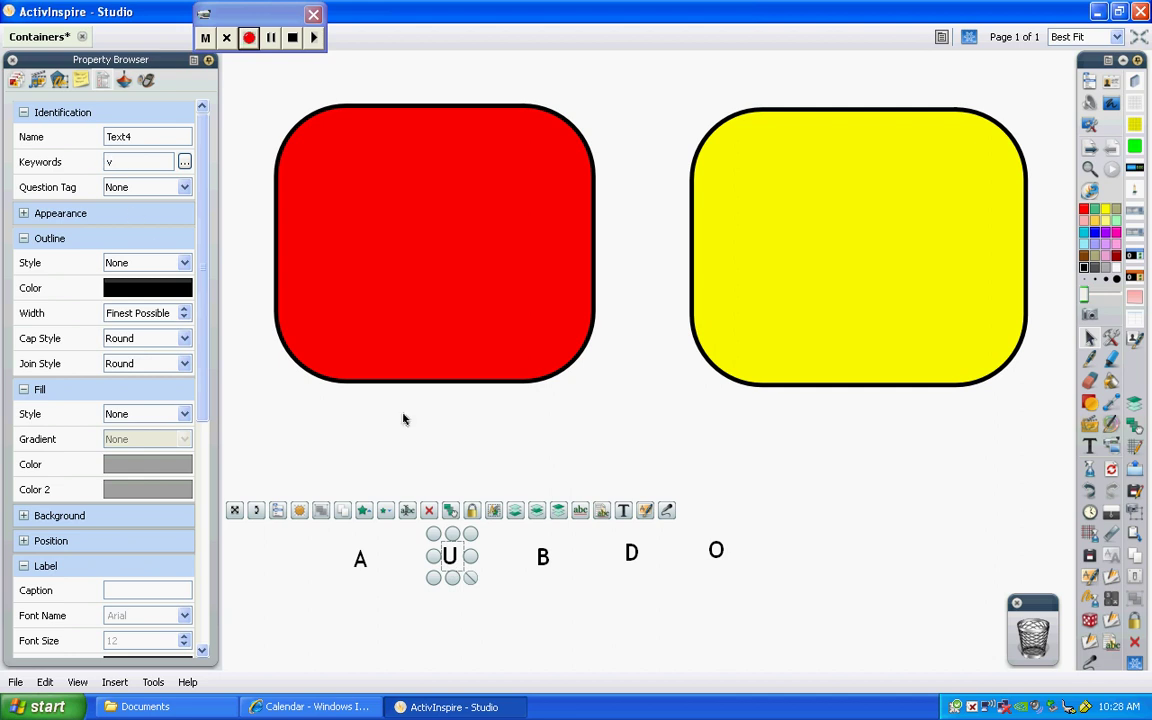
click(547, 568)
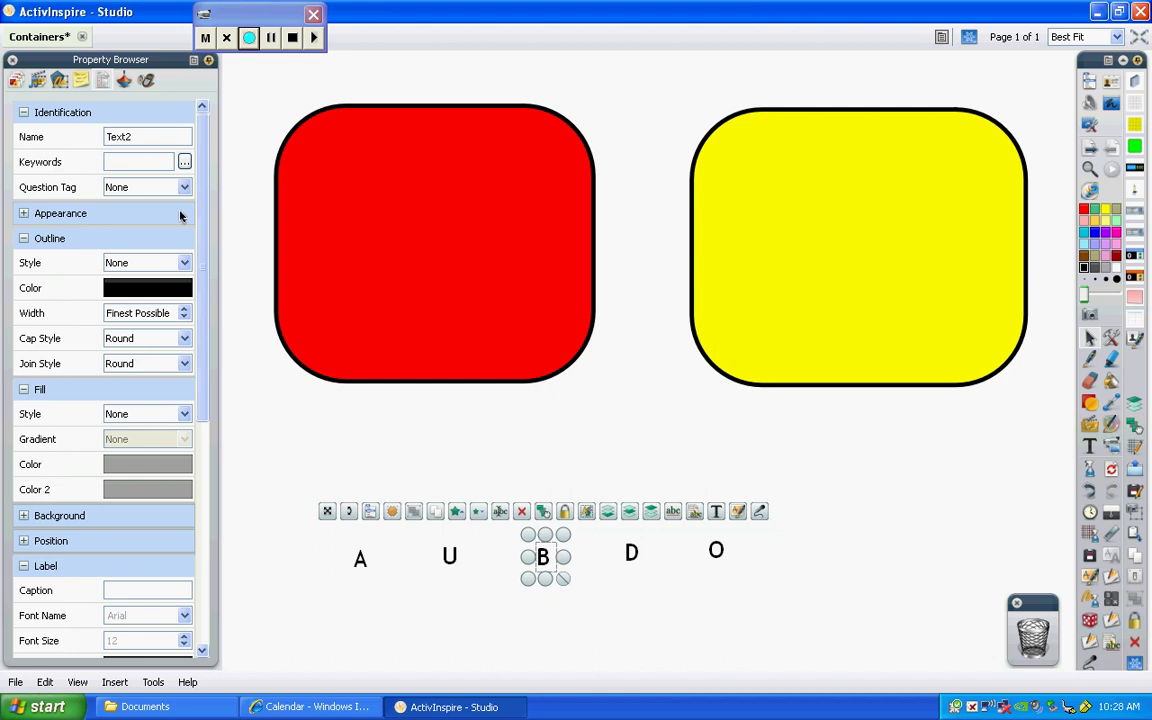
click(116, 161)
text(d)
- Give letter D the keyword 'c' and letter O the keyword 'v'
click(634, 562)
click(112, 163)
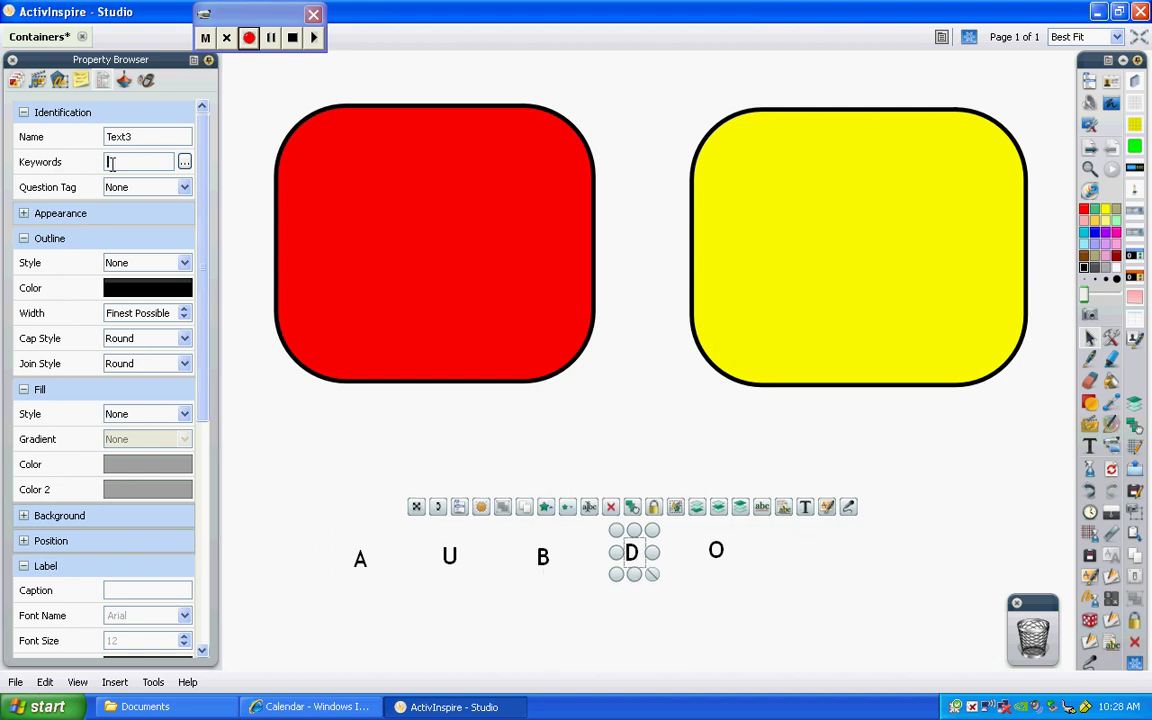
text(c)
click(716, 551)
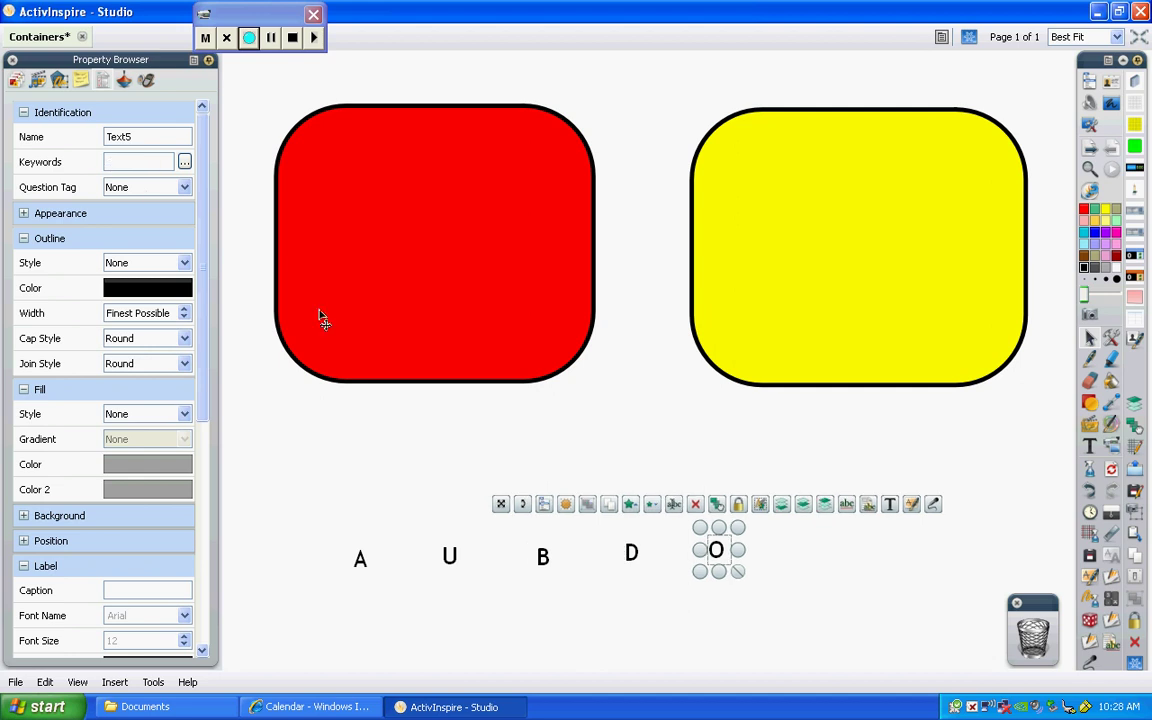
click(110, 162)
text(v)
click(370, 414)
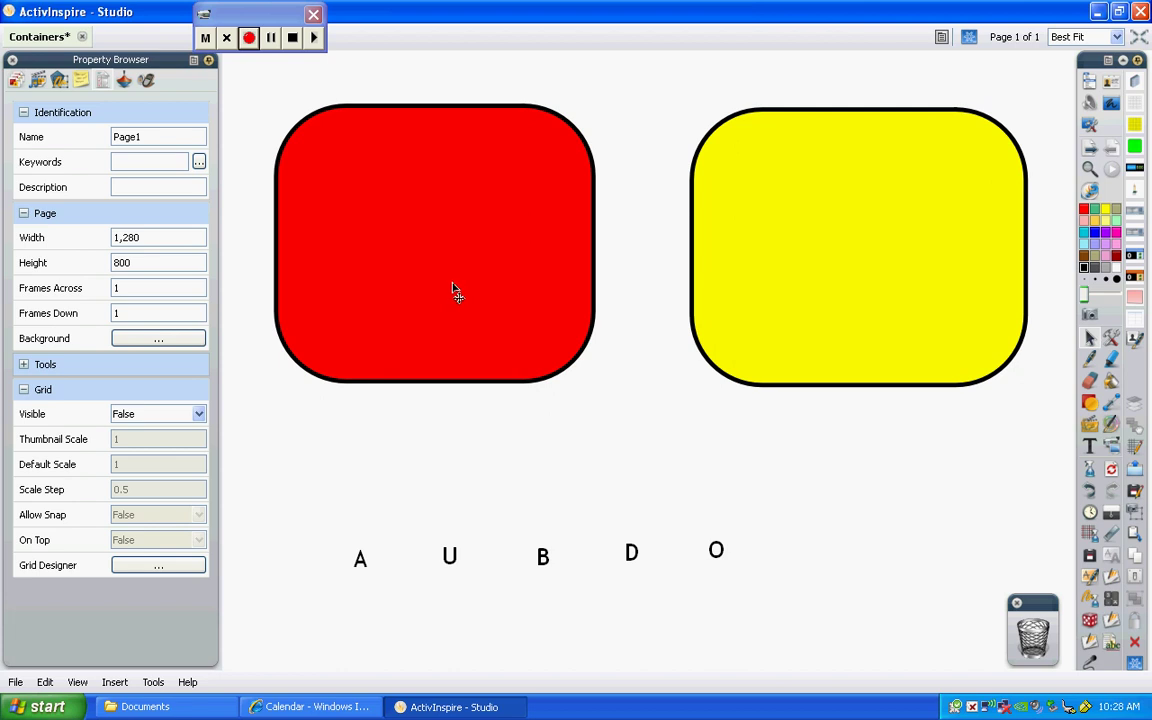
- Add a 'Consonants' heading above the red box
click(1089, 446)
click(370, 98)
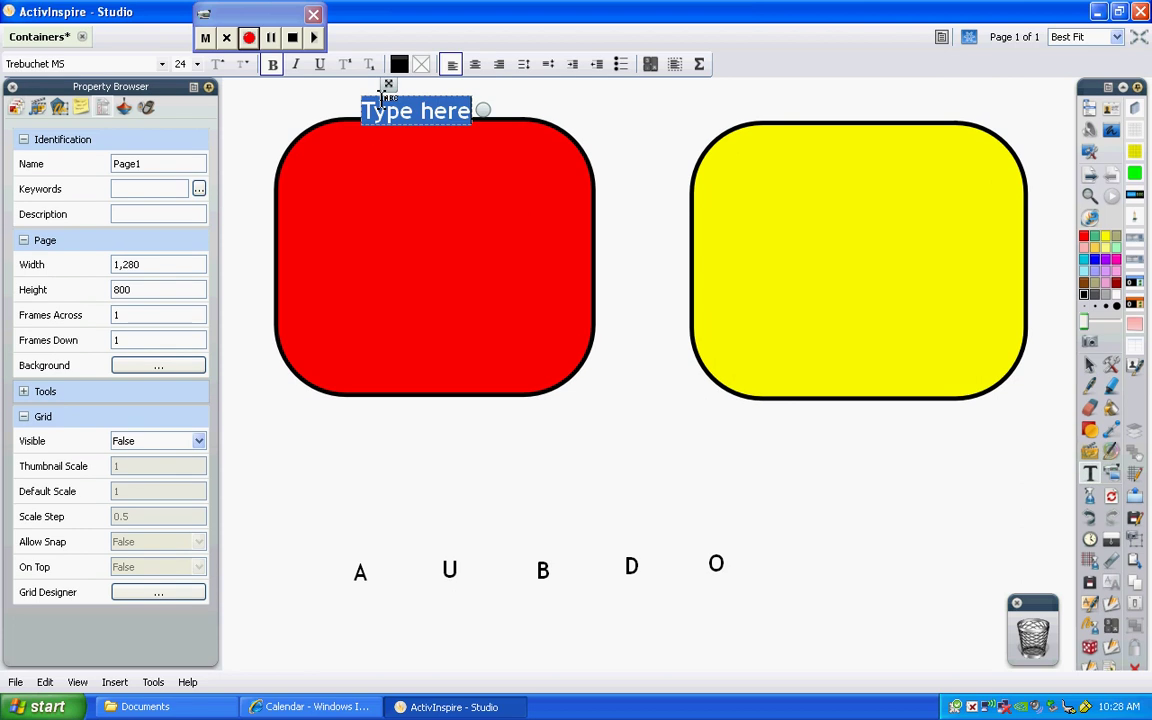
text(Conson)
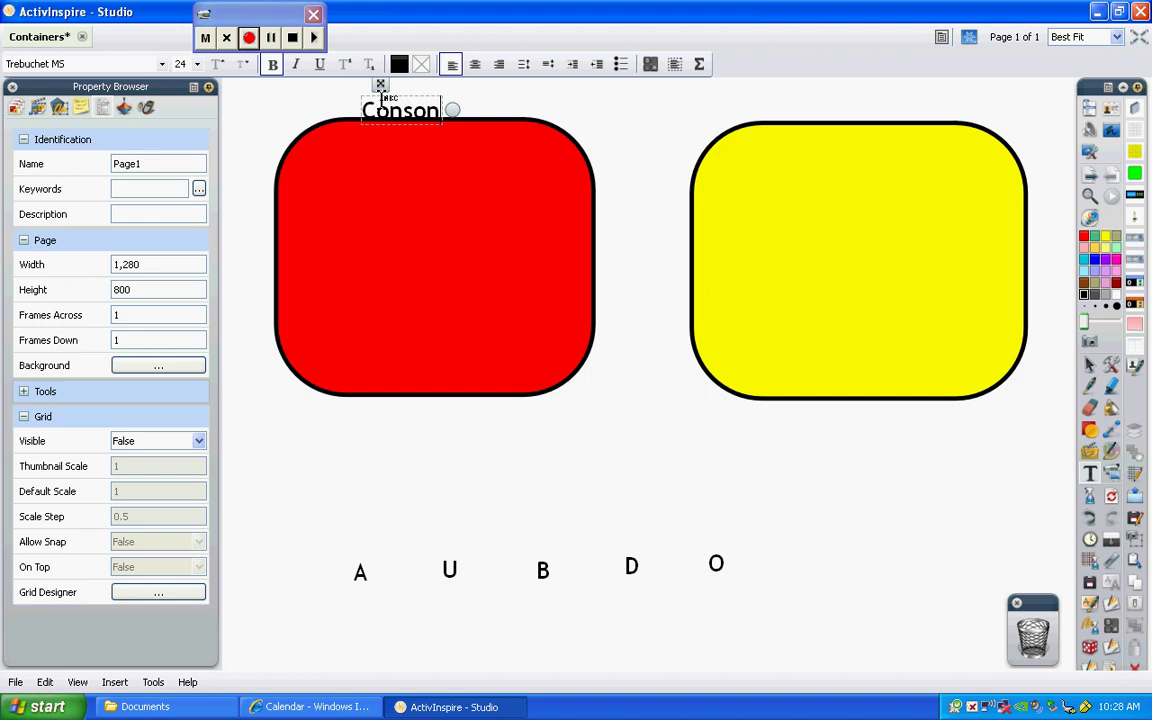
text(ants)
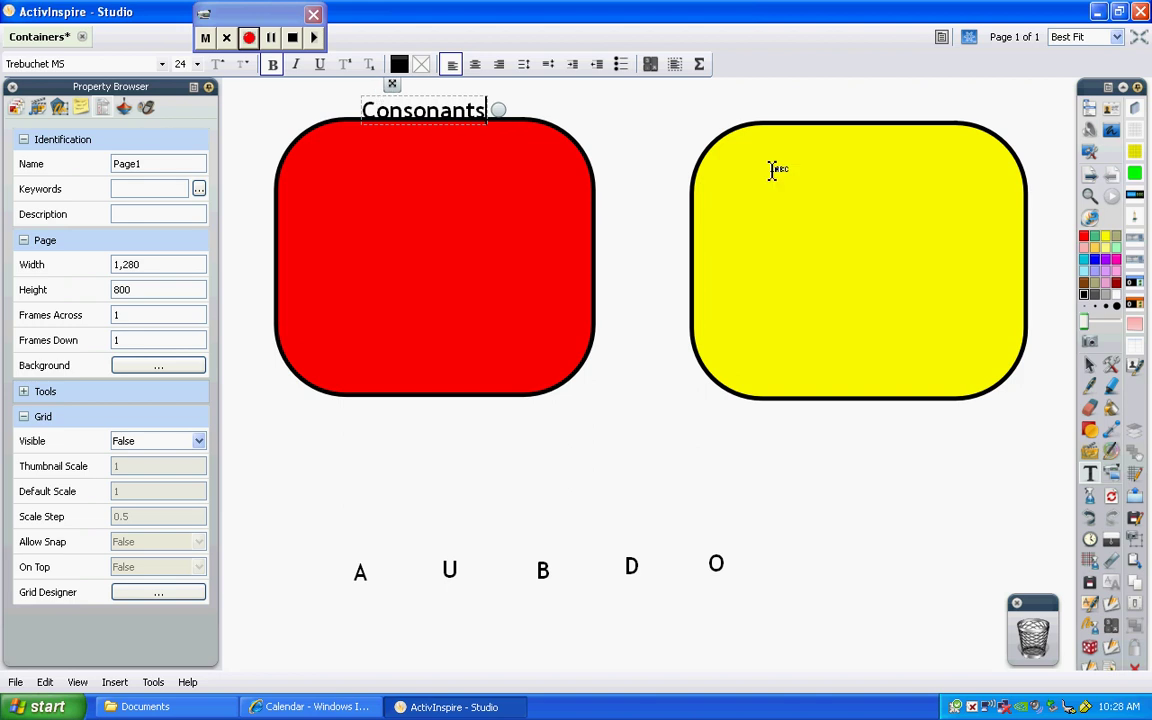
click(890, 110)
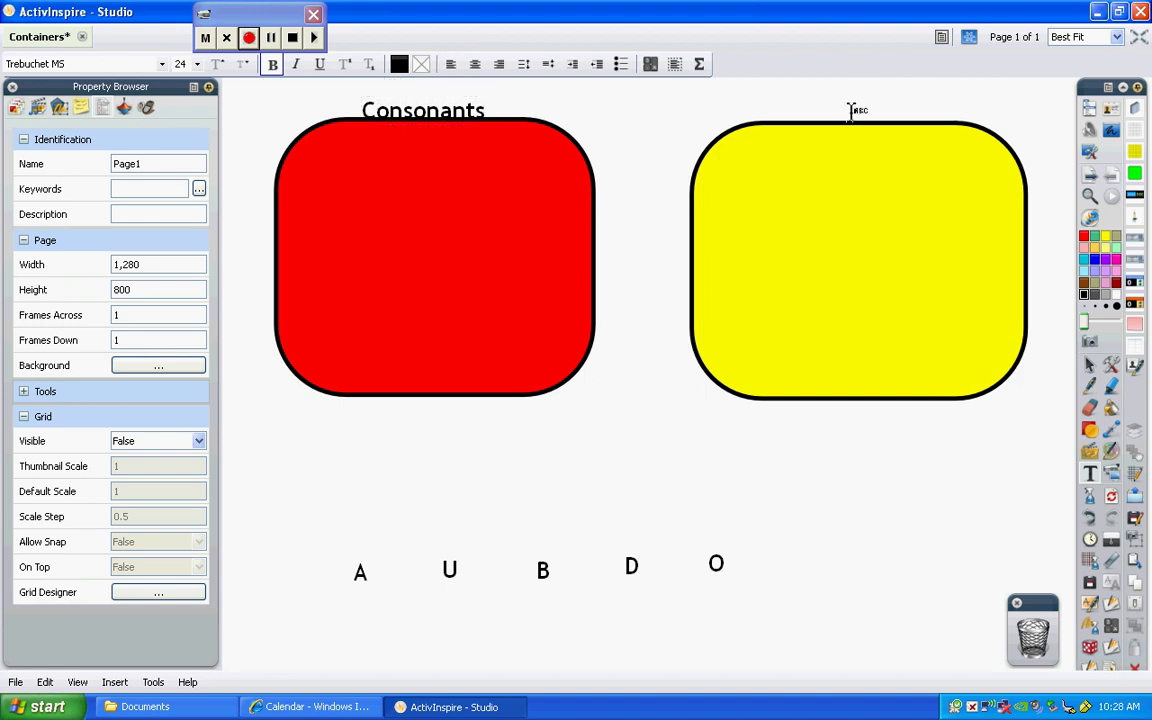
- Add a 'Vowels' heading above the yellow box and nudge both headings into place
click(852, 110)
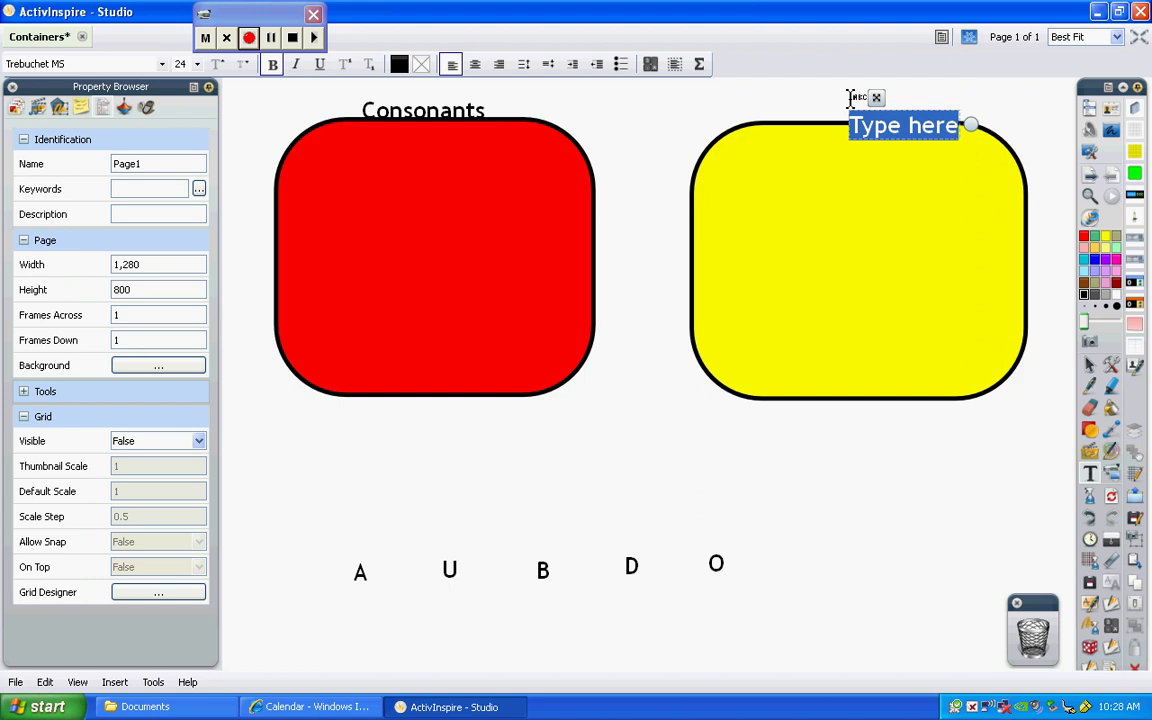
text(Vowels)
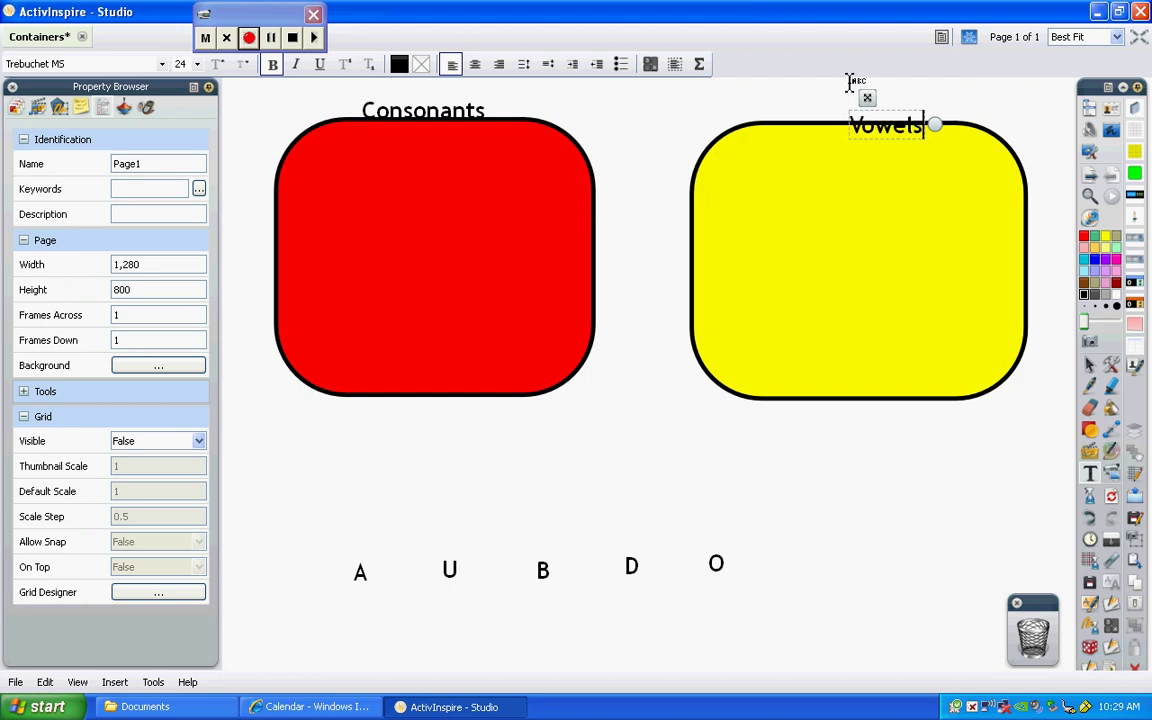
drag(867, 97, 844, 79)
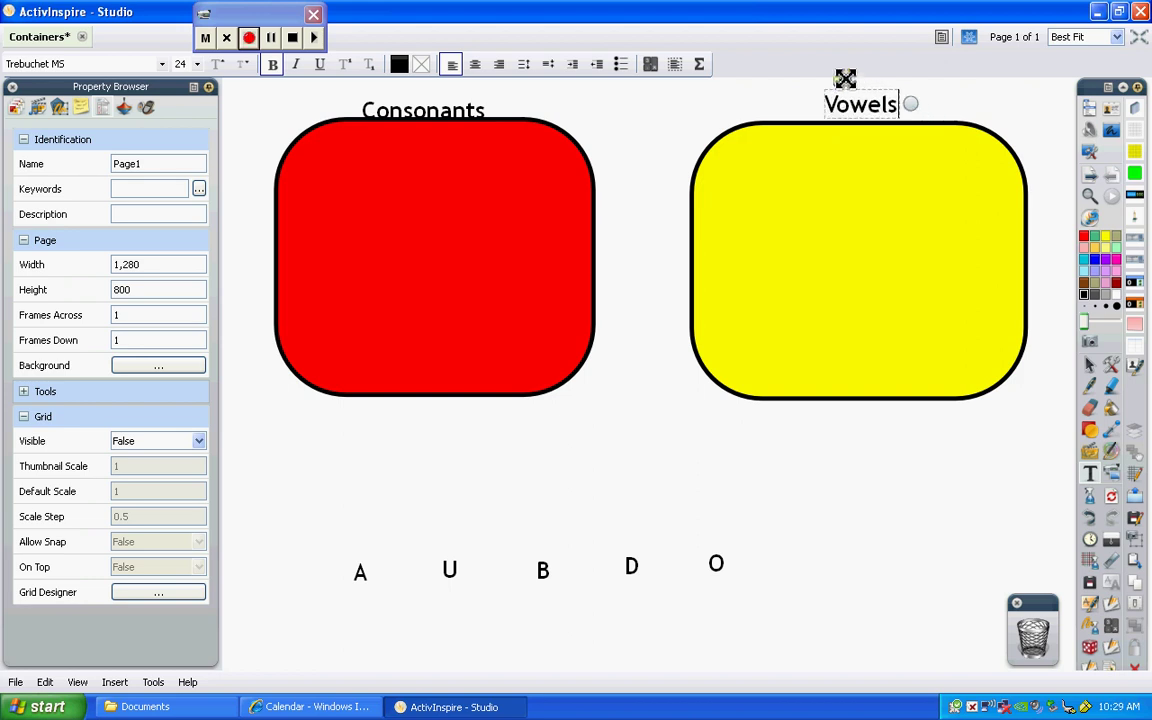
click(428, 118)
click(374, 104)
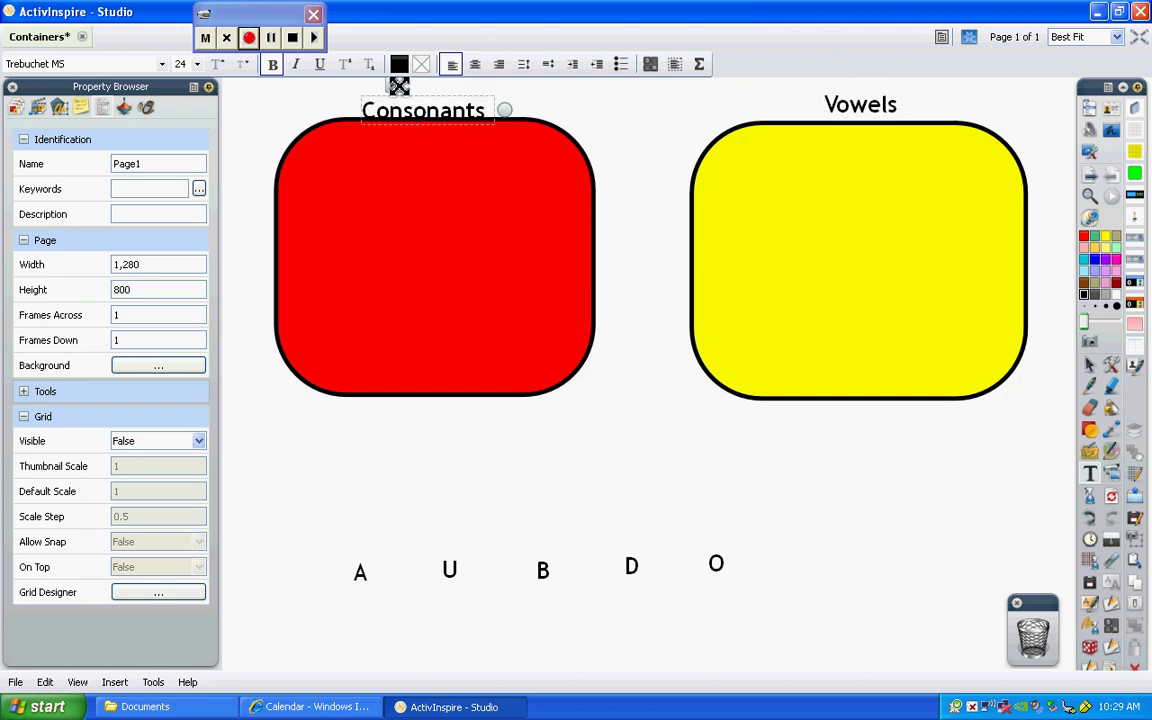
drag(399, 84, 405, 79)
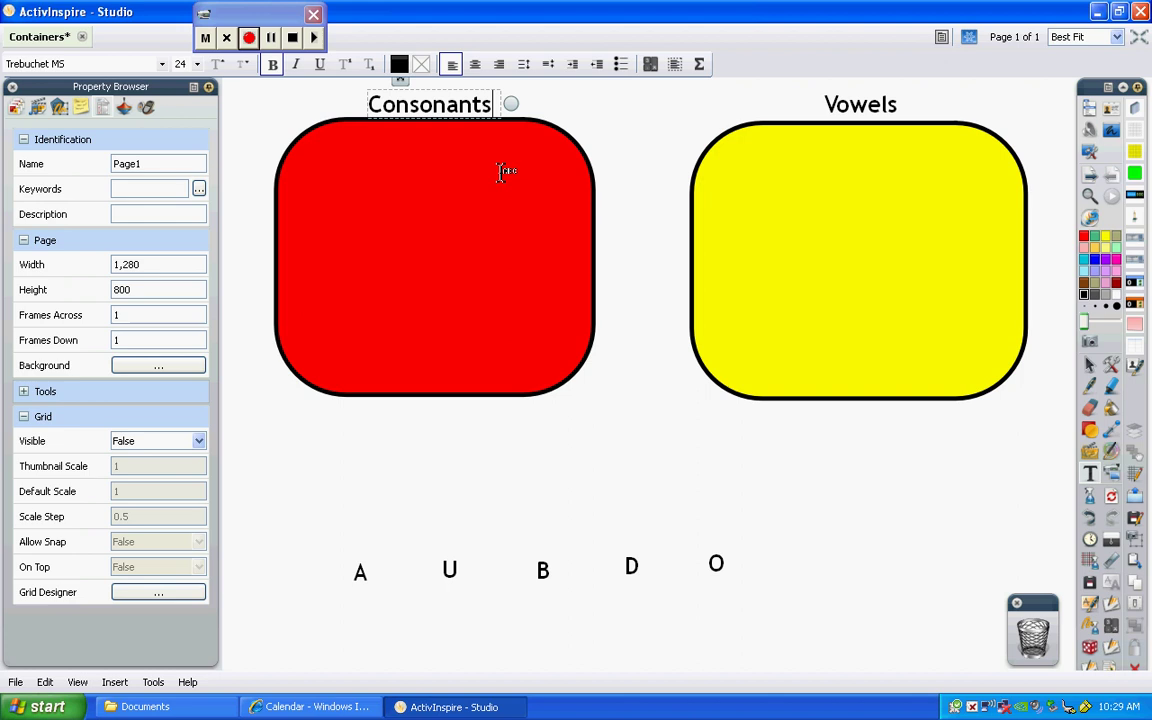
click(640, 419)
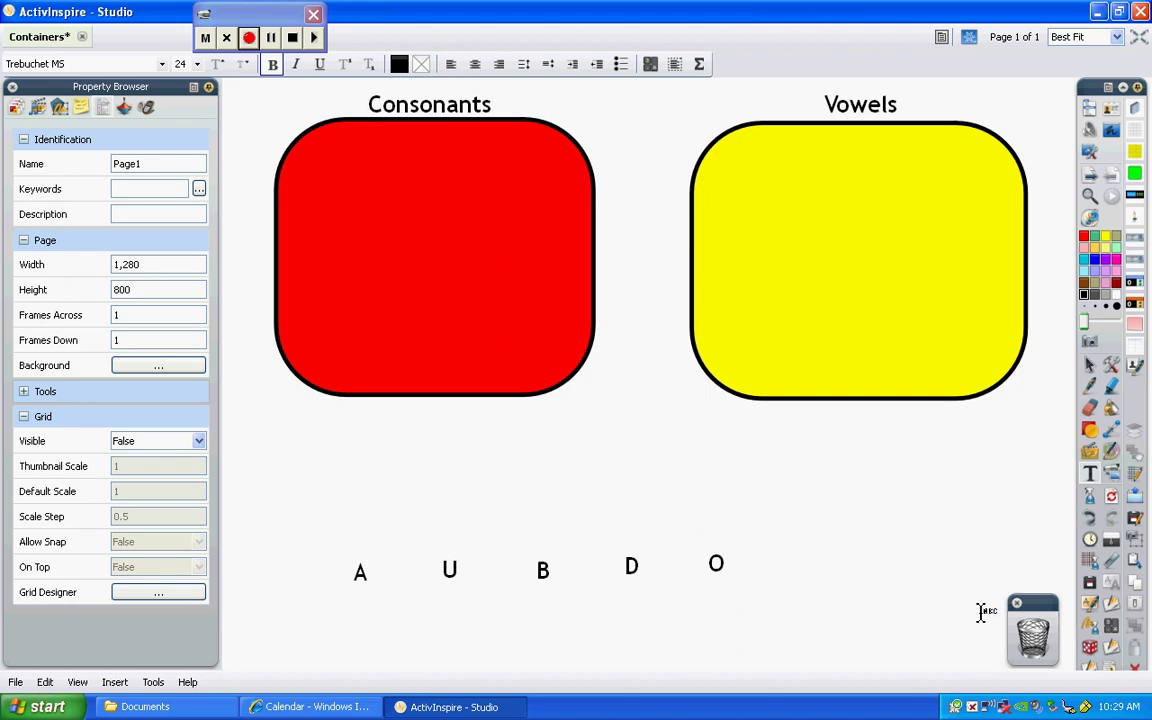
- Leave text editing with the Select tool and save the Containers flipchart via File > Save
click(1112, 364)
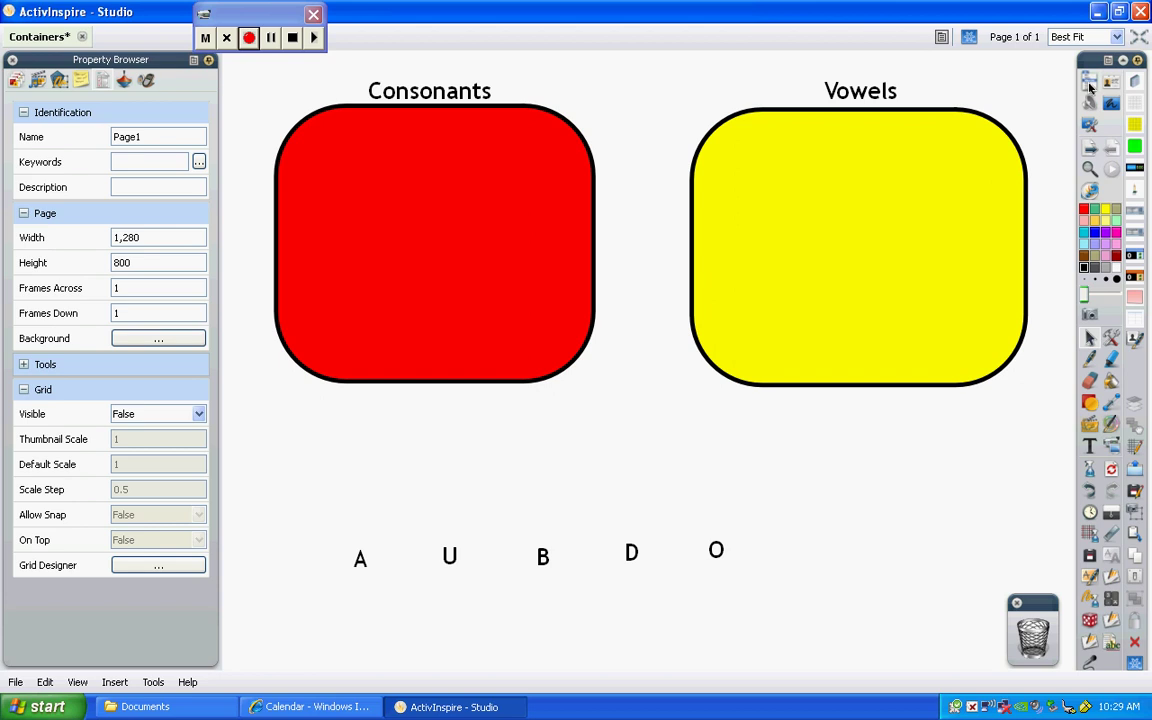
click(1089, 85)
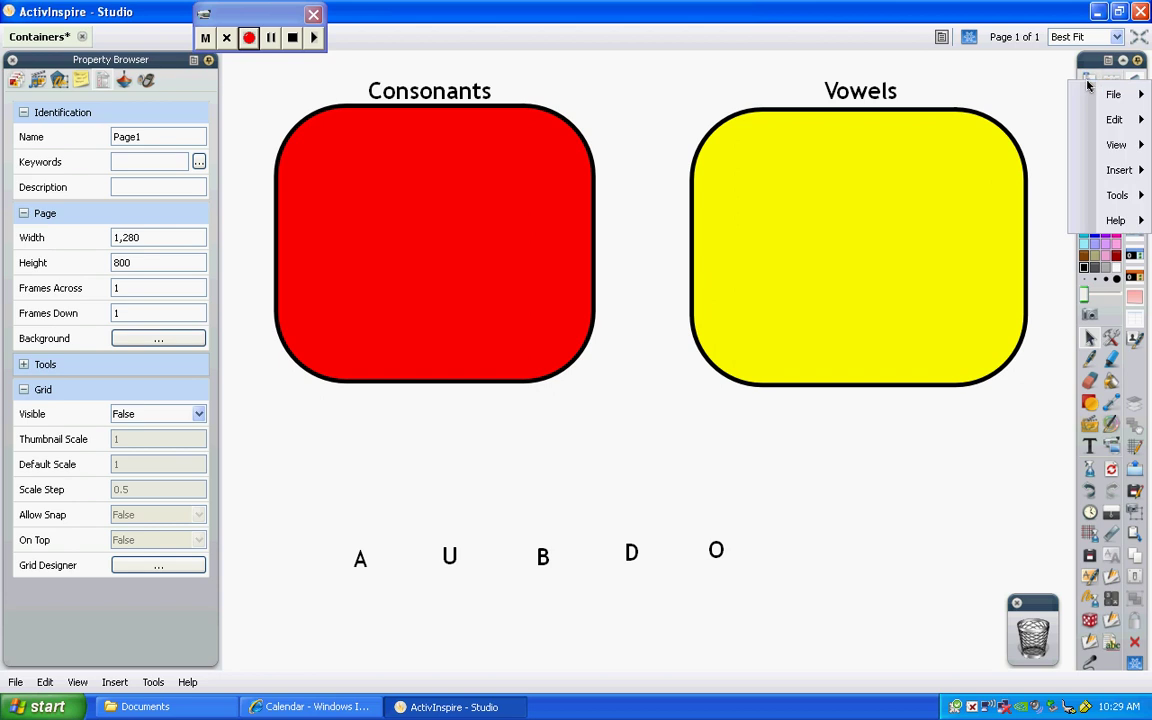
mouse_move(1108, 96)
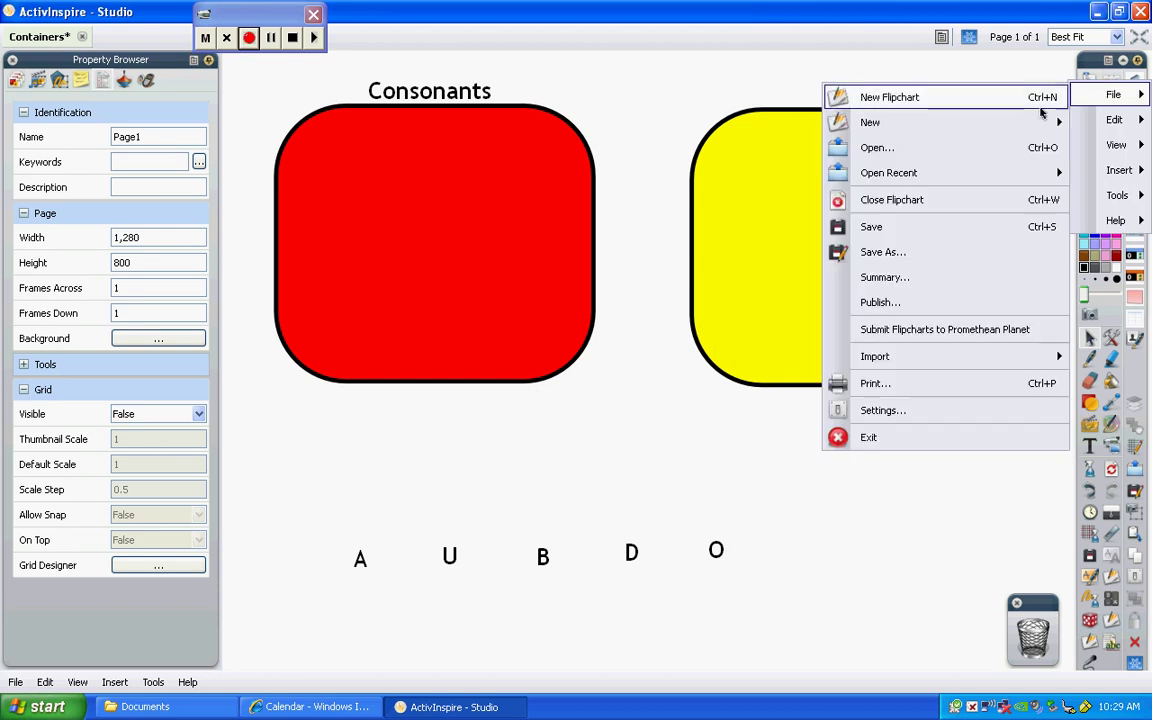
click(912, 228)
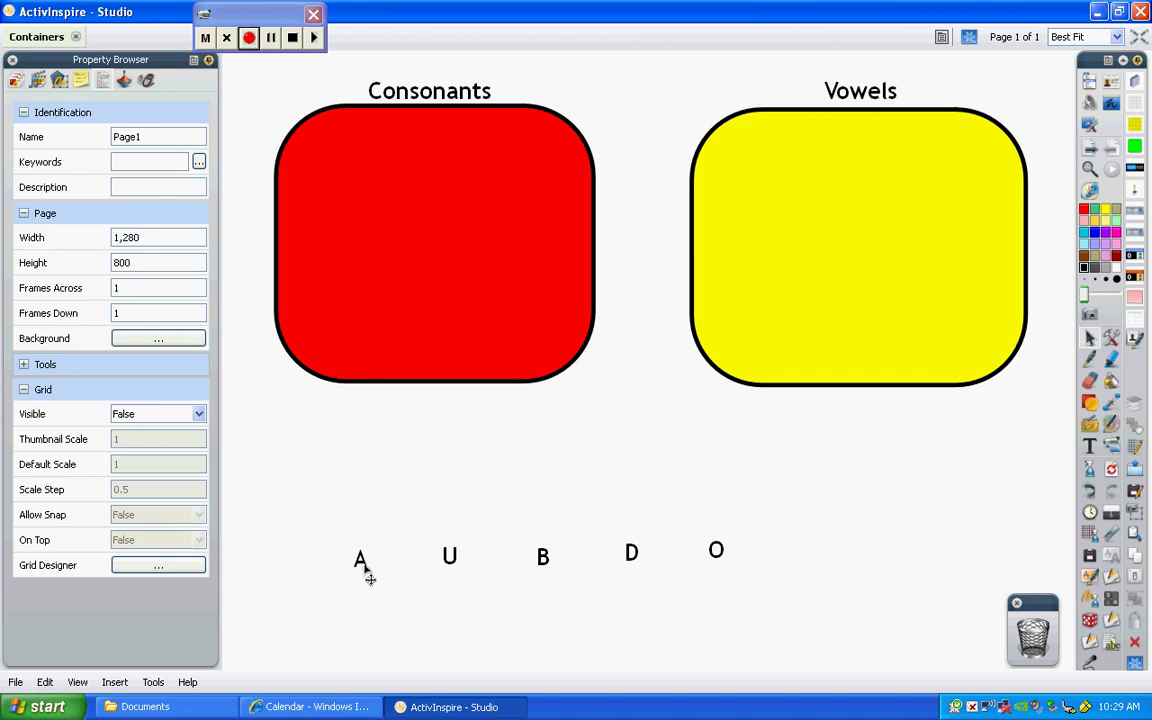
- Test the containers: A and U rejected by Consonants land in Vowels, B lands in Consonants
drag(368, 578, 430, 243)
drag(368, 579, 846, 188)
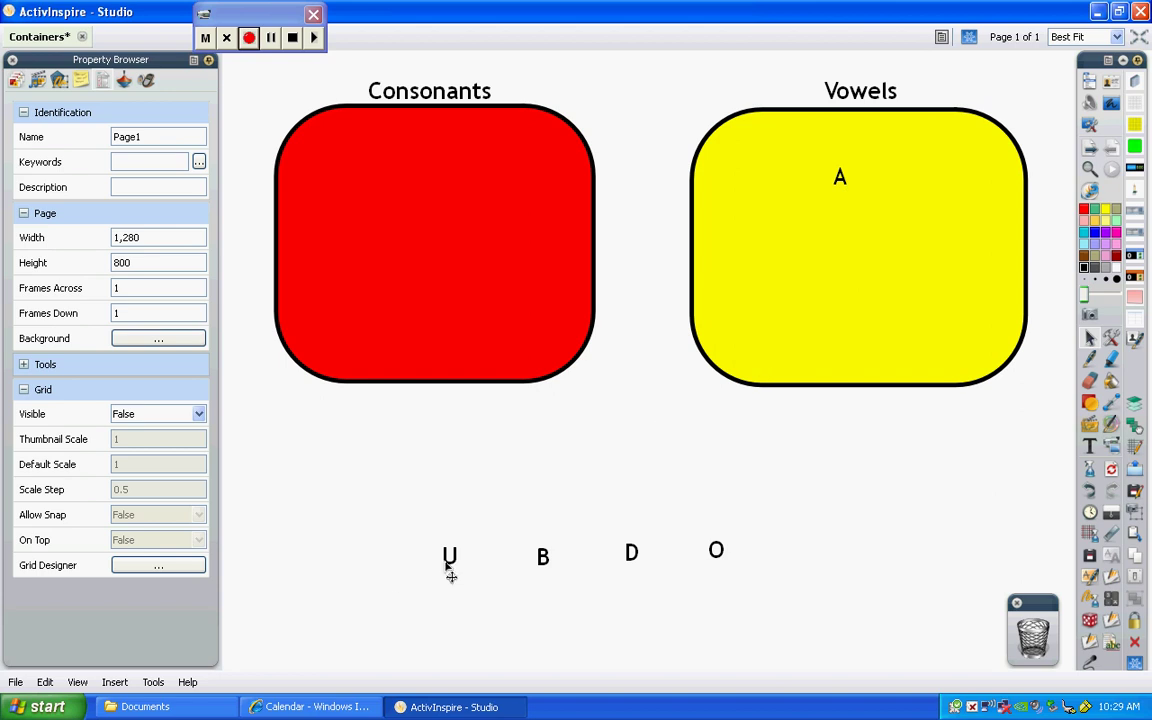
drag(450, 568, 809, 241)
drag(546, 564, 802, 291)
drag(548, 568, 355, 188)
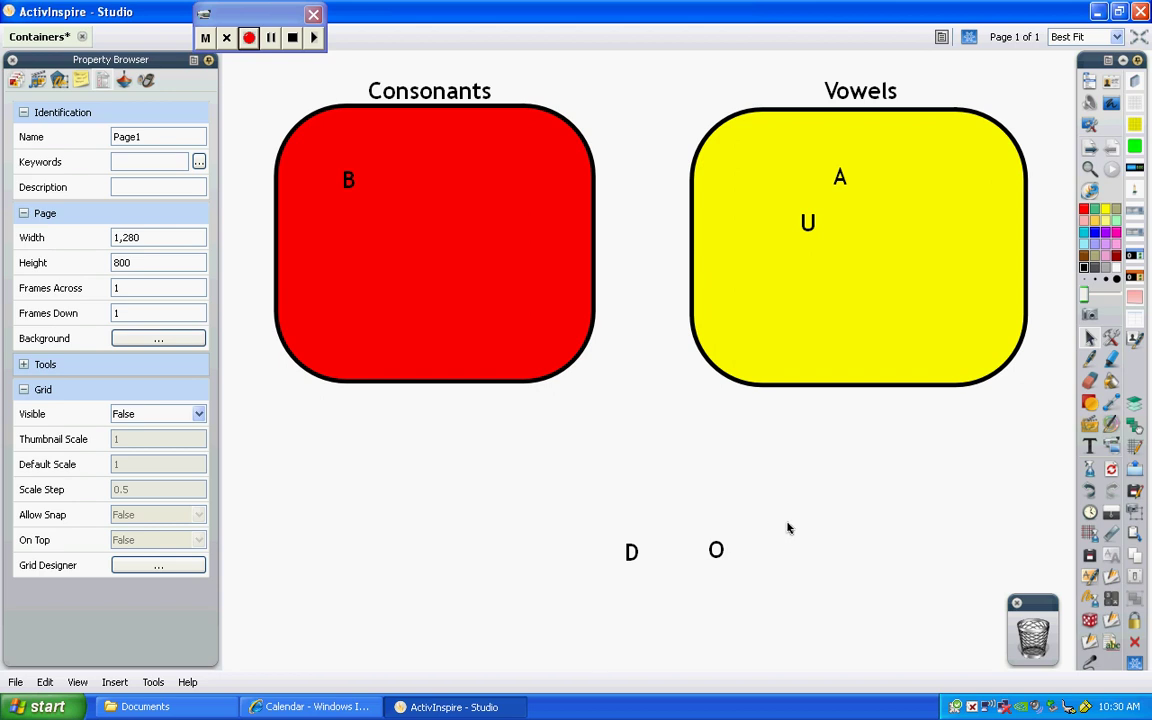
- Reset the page so A, U, B, D and O return below the empty boxes
click(1111, 470)
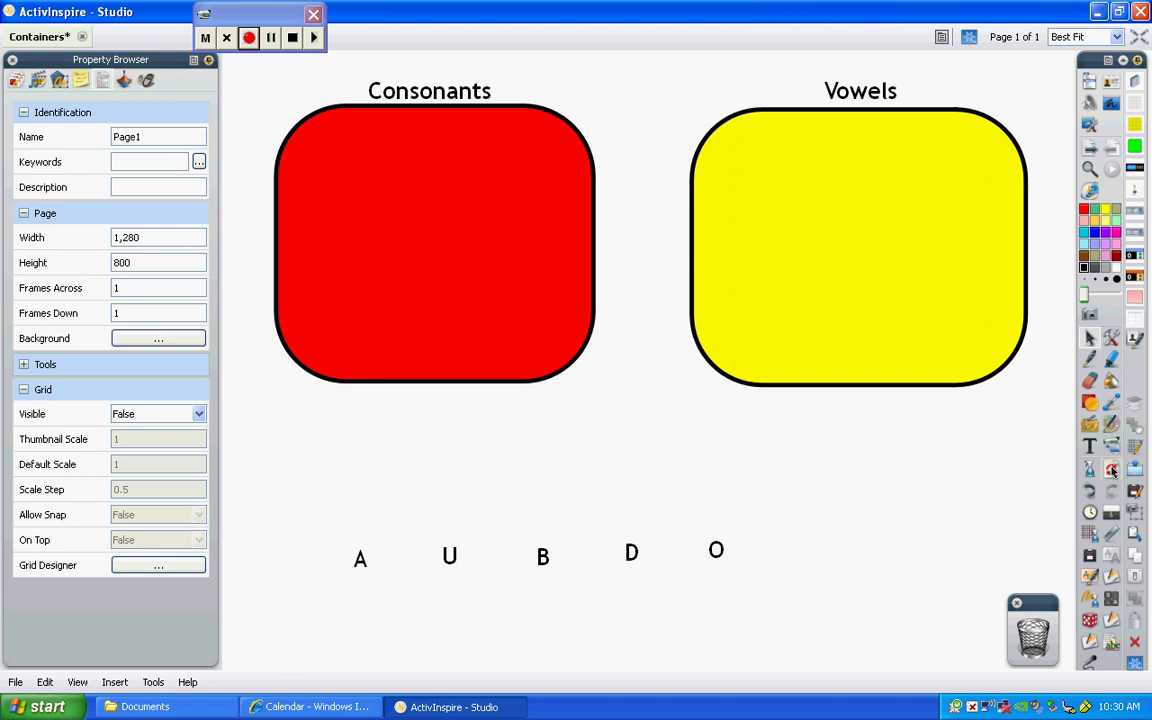